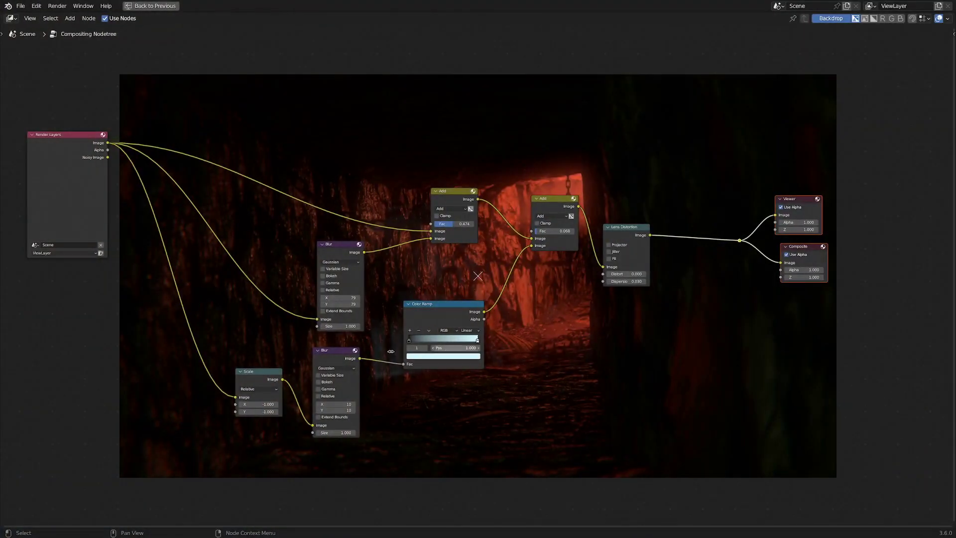
# Step: Detach the old effect nodes and move them below the work area, and feed the Render Layers image directly into the Viewer
pyautogui.moveTo(586, 352); pyautogui.dragTo(571, 325, button='middle')
pyautogui.keyDown('ctrl'); pyautogui.moveTo(193, 78); pyautogui.dragTo(67, 300, button='right'); pyautogui.keyUp('ctrl')
pyautogui.keyDown('ctrl'); pyautogui.moveTo(672, 124); pyautogui.dragTo(679, 326, button='right'); pyautogui.keyUp('ctrl')
pyautogui.moveTo(192, 99); pyautogui.dragTo(649, 406)
pyautogui.press('g')
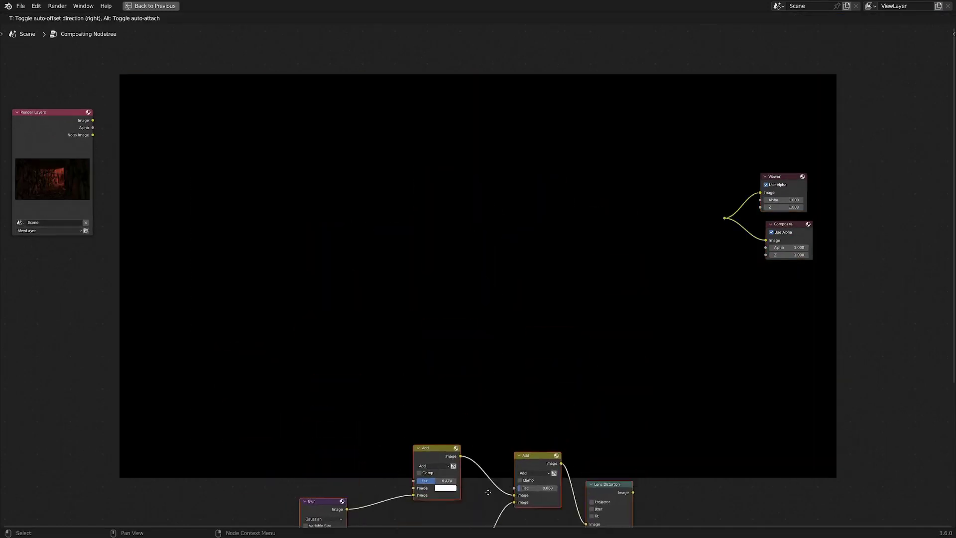
pyautogui.click(443, 474)
pyautogui.keyDown('ctrl'); pyautogui.keyDown('shift'); pyautogui.click(29, 90); pyautogui.keyUp('shift'); pyautogui.keyUp('ctrl')
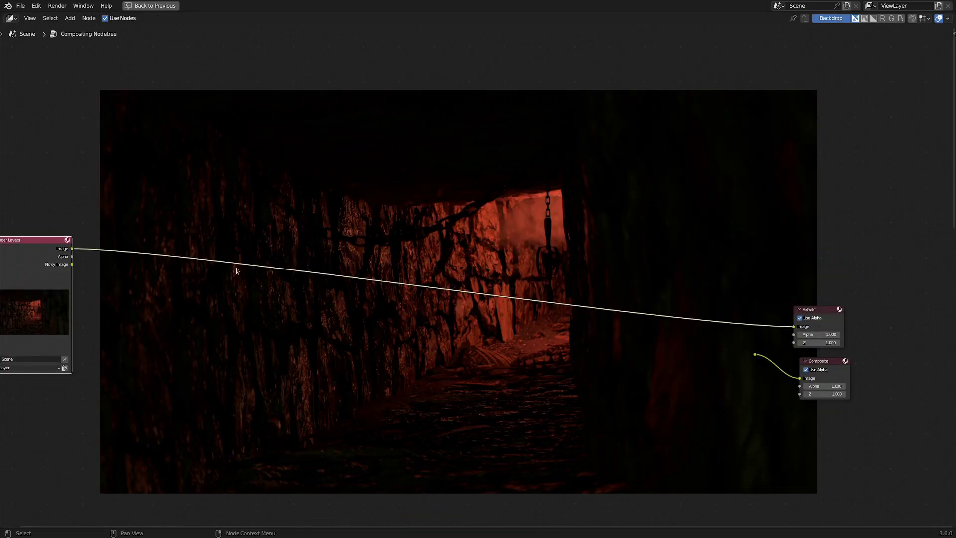
# Step: Insert a Mix node on the link between Render Layers and Viewer, and set its blend mode to Add
pyautogui.moveTo(240, 315); pyautogui.dragTo(258, 312, button='middle')
pyautogui.hotkey('shift', 'a')
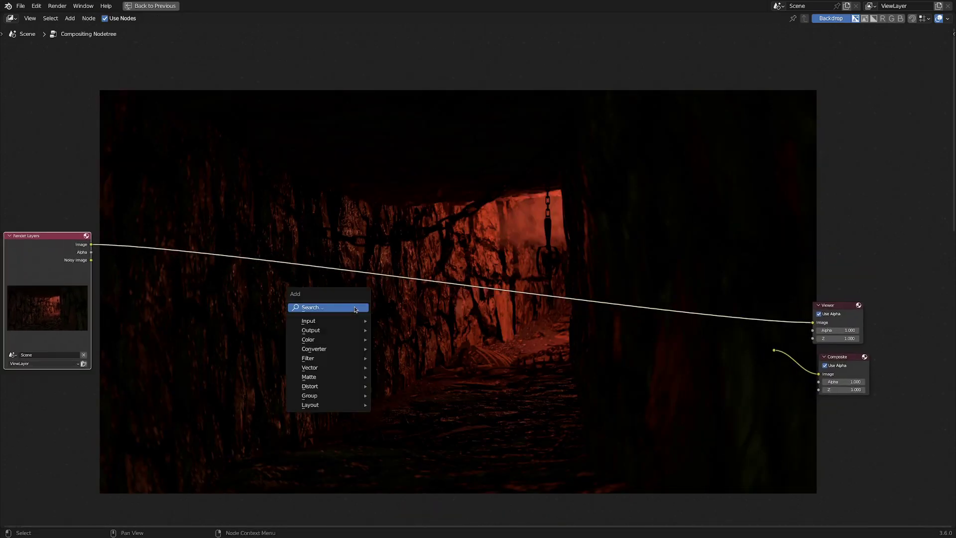
pyautogui.moveTo(349, 339)
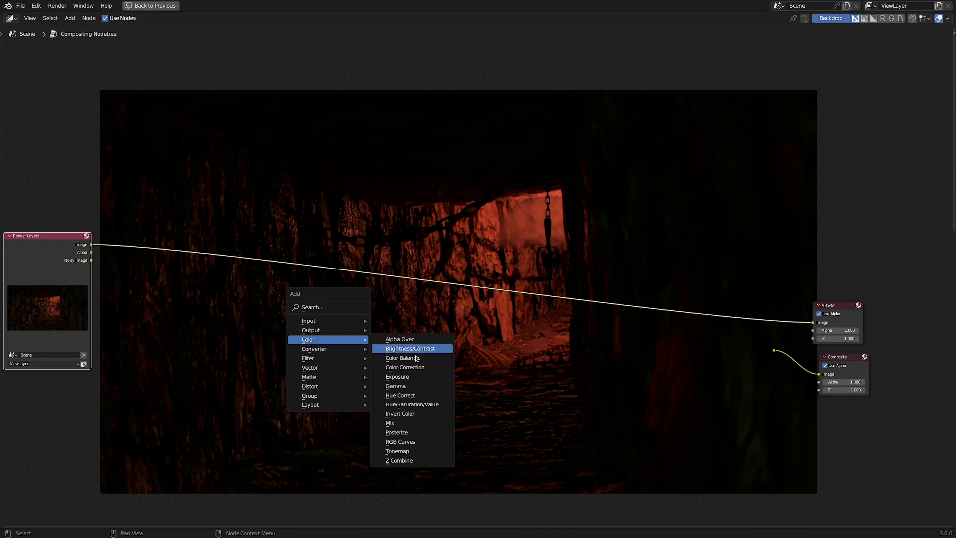
pyautogui.click(390, 423)
pyautogui.click(359, 284)
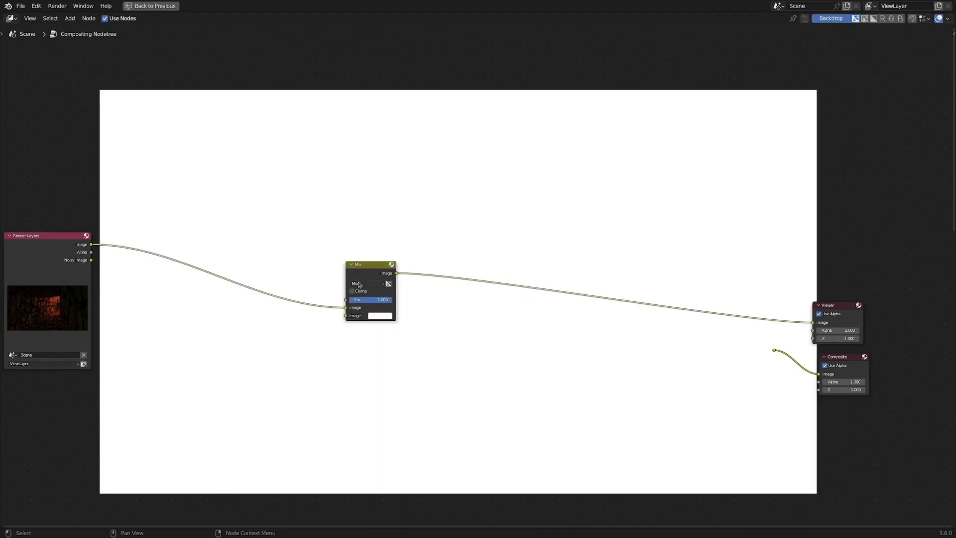
pyautogui.click(358, 284)
pyautogui.click(361, 352)
# Step: Set the Add node's factor to 0 and move the Render Layers node farther away from it to make room
pyautogui.scroll(3, 381, 310)
pyautogui.moveTo(407, 321); pyautogui.dragTo(501, 301, button='middle')
pyautogui.moveTo(472, 280); pyautogui.dragTo(417, 280)
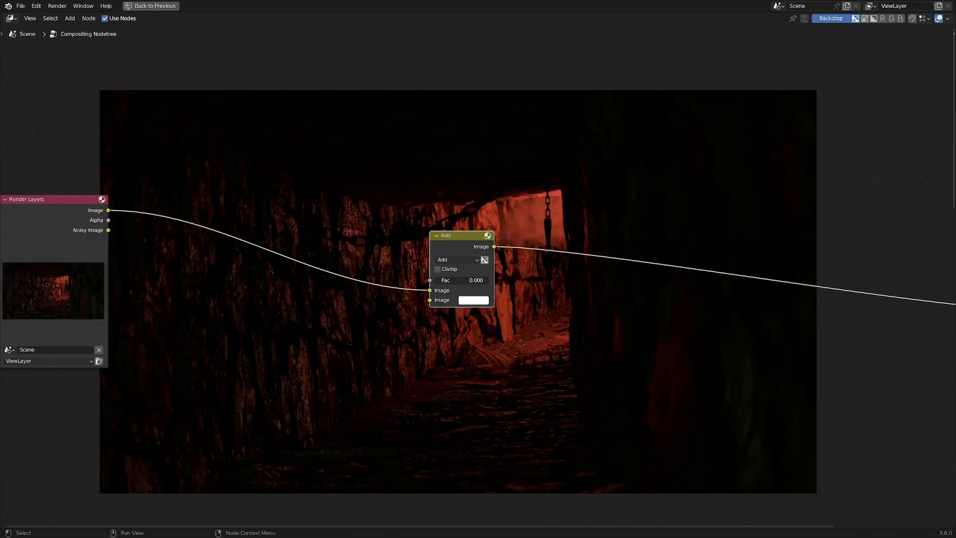
pyautogui.moveTo(383, 329); pyautogui.dragTo(453, 302, button='middle')
pyautogui.moveTo(130, 216); pyautogui.dragTo(4, 185)
pyautogui.moveTo(361, 300); pyautogui.dragTo(391, 391, button='middle')
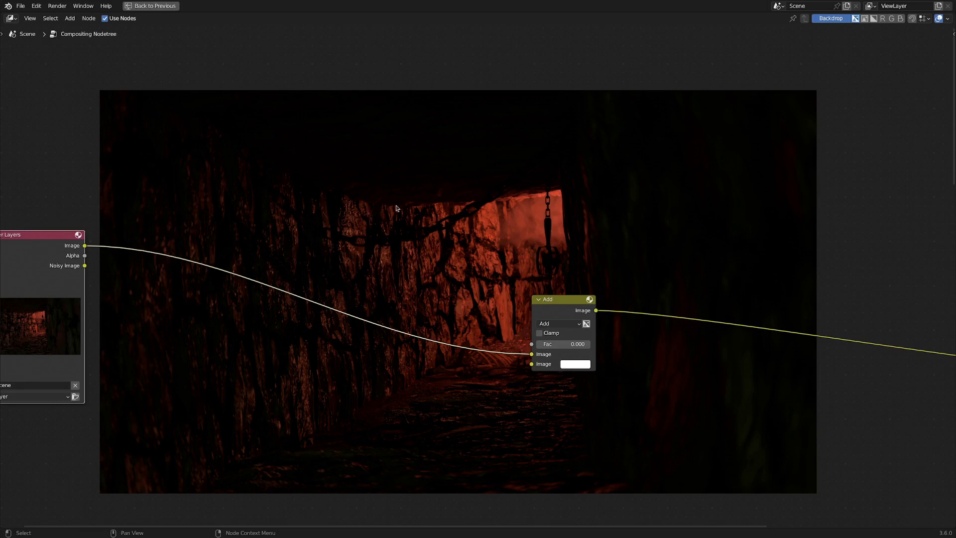
# Step: Add a Blur node below the link between Render Layers and Add, and feed the Render Layers image into it
pyautogui.moveTo(423, 358); pyautogui.dragTo(423, 332, button='middle')
pyautogui.hotkey('shift', 'a')
pyautogui.moveTo(214, 384)
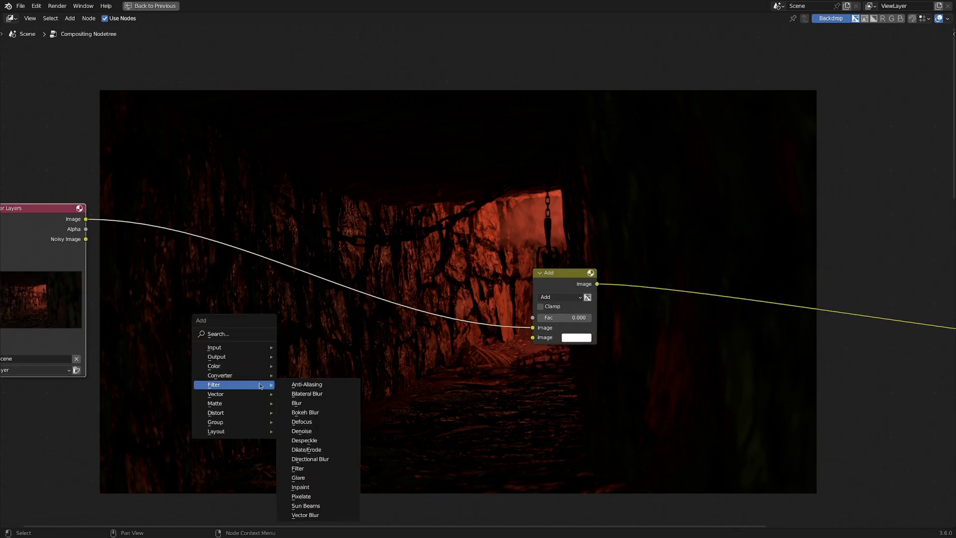
pyautogui.click(301, 403)
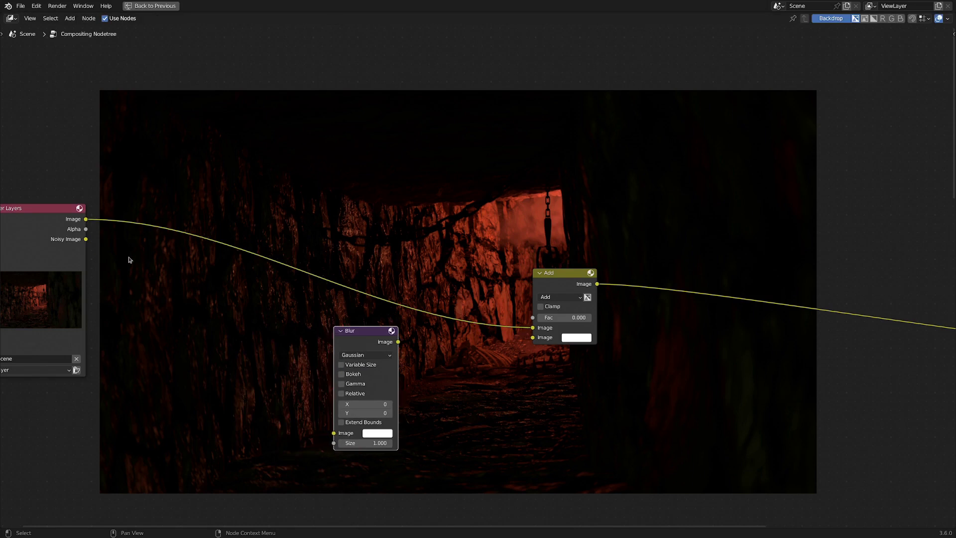
pyautogui.moveTo(85, 219); pyautogui.dragTo(365, 406)
# Step: Set the Blur node's X and Y to 100 and connect its output to the Add node's second image input
pyautogui.click(360, 405)
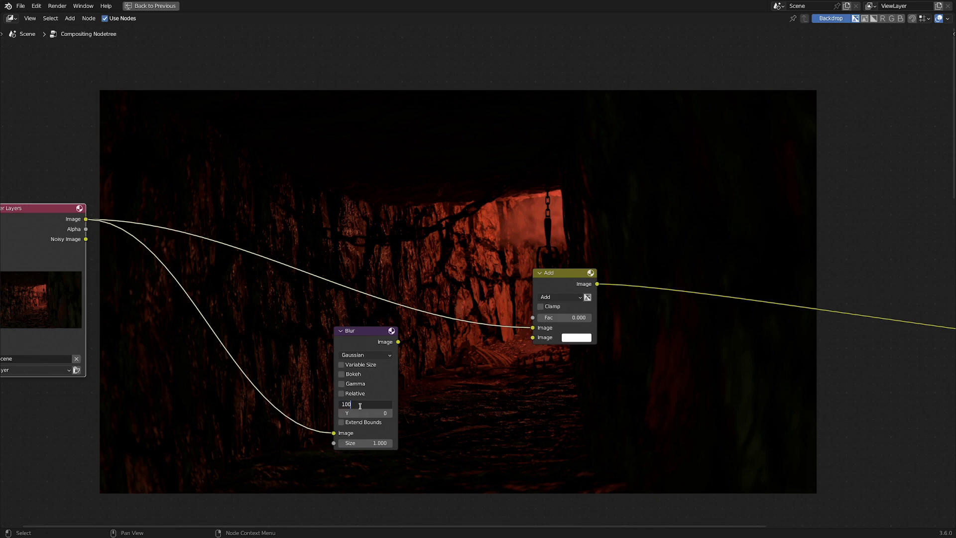
pyautogui.press('Tab')
pyautogui.write('100')
pyautogui.press('Return')
pyautogui.moveTo(398, 341); pyautogui.dragTo(533, 337)
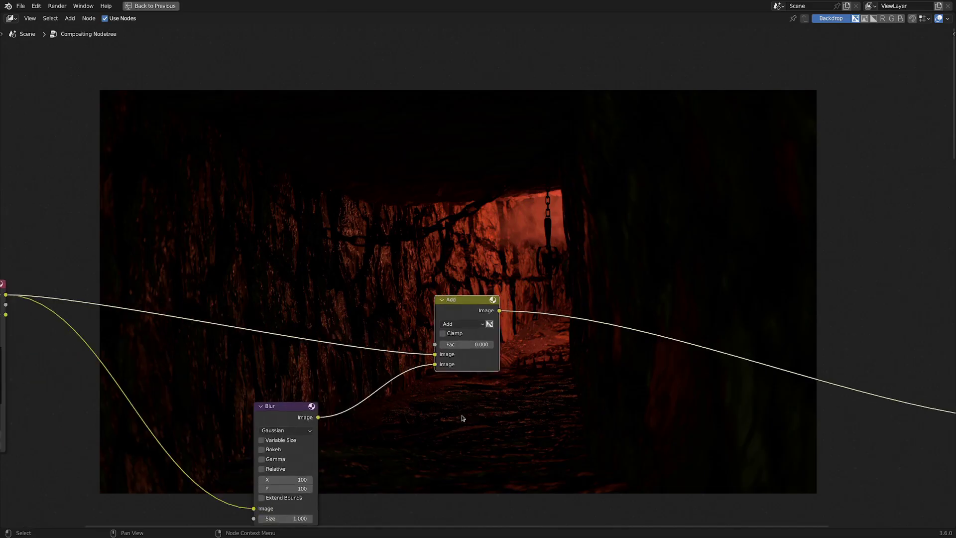
# Step: Try different glow strengths with the Add node's factor, including 0.406 and 1.000, and leave it at 0.303
pyautogui.scroll(2, 448, 398)
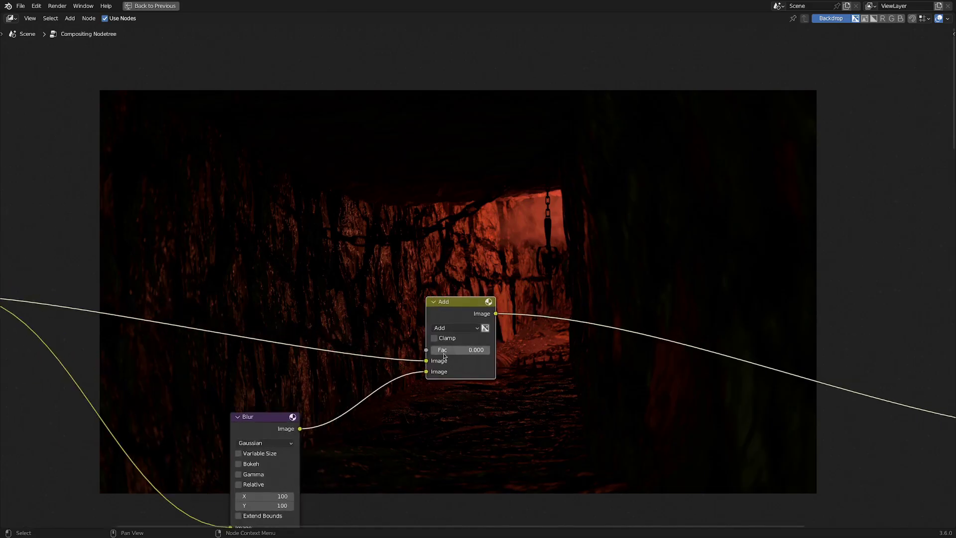
pyautogui.moveTo(444, 355); pyautogui.dragTo(455, 353)
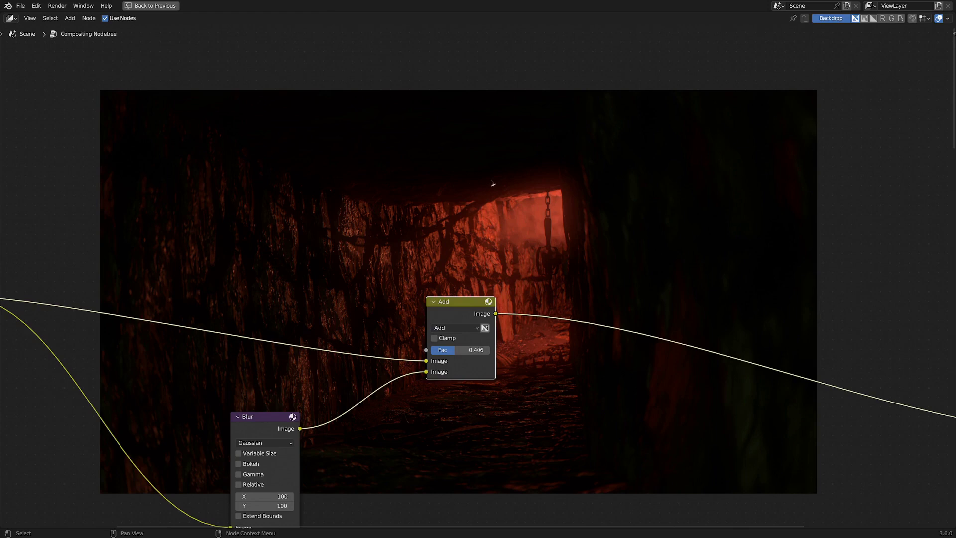
pyautogui.moveTo(460, 349); pyautogui.dragTo(538, 300)
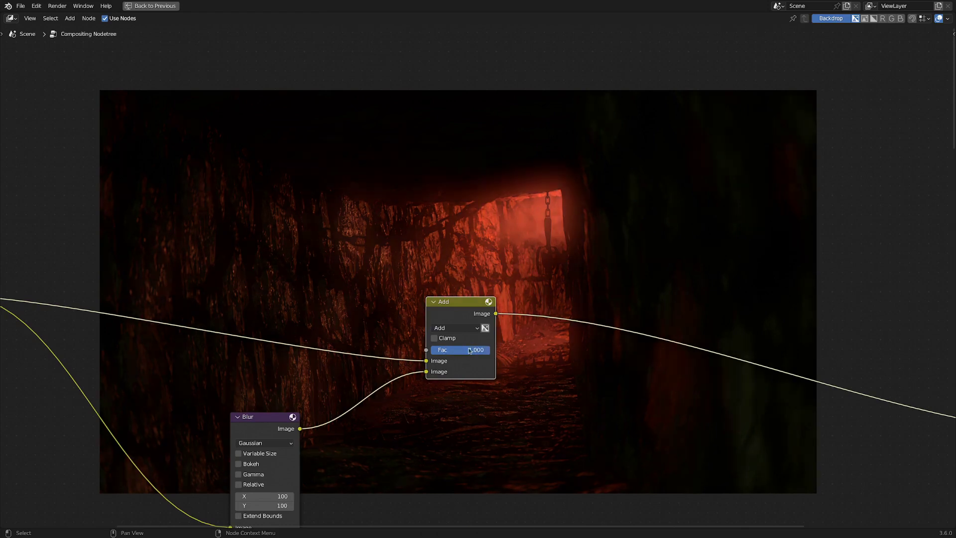
pyautogui.moveTo(469, 351); pyautogui.dragTo(430, 351)
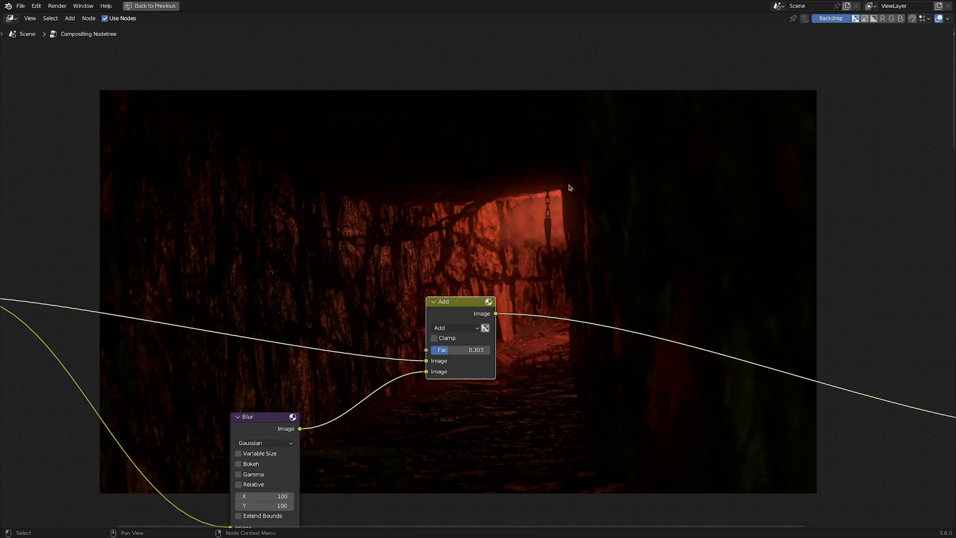
# Step: Move the Blur and Add nodes together closer to the Render Layers node
pyautogui.press('Home')
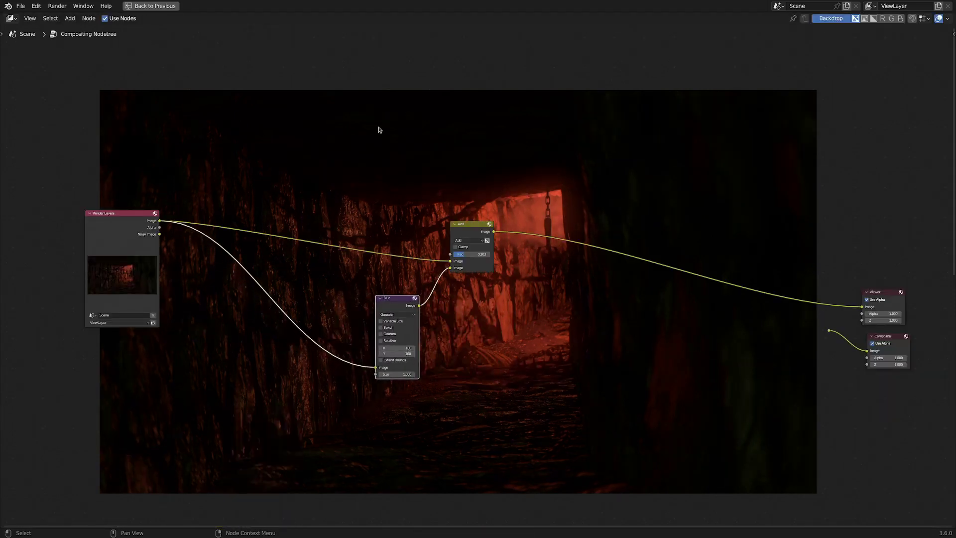
pyautogui.moveTo(398, 172); pyautogui.dragTo(522, 358)
pyautogui.moveTo(477, 233); pyautogui.dragTo(413, 204)
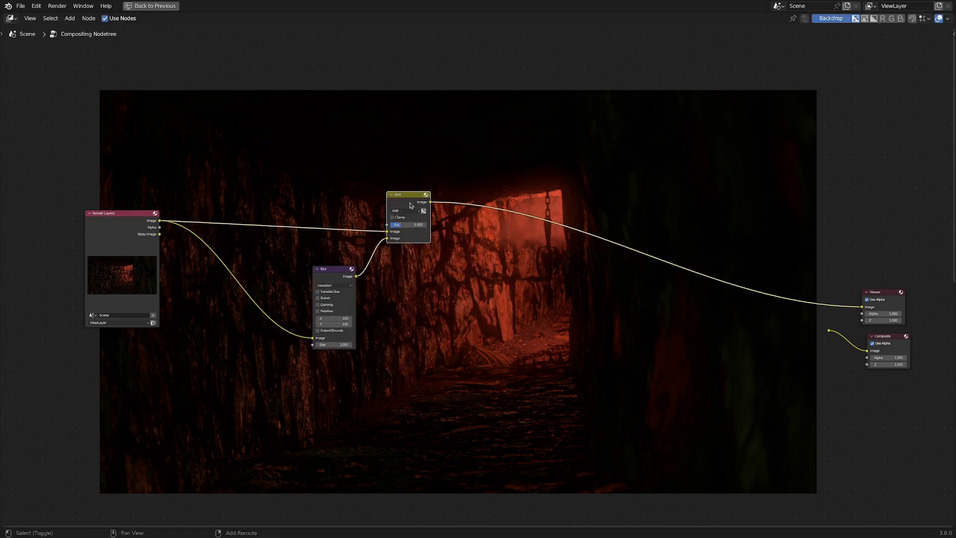
# Step: Duplicate the Add node onto the Viewer link, and duplicate the Blur node below the first with the Render Layers image as its input
pyautogui.hotkey('shift', 'd')
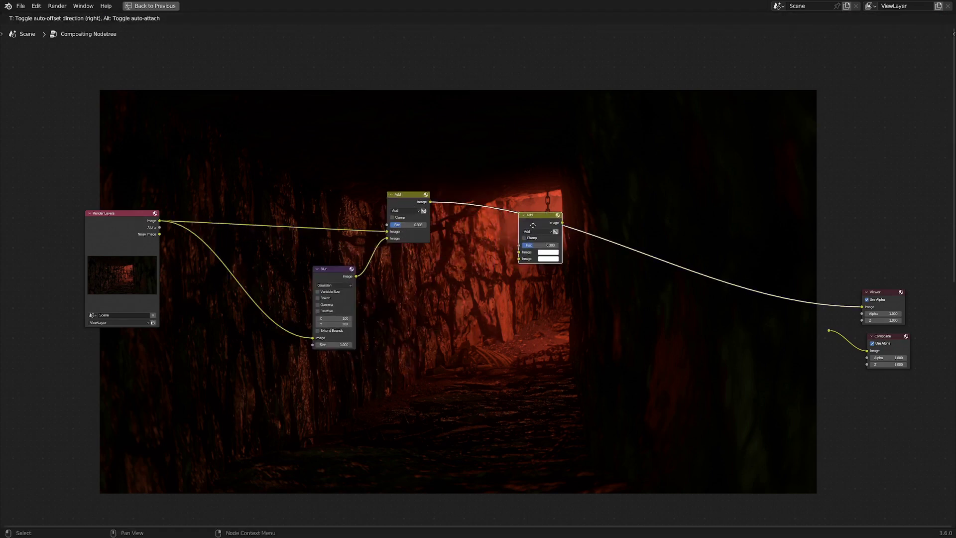
pyautogui.click(534, 229)
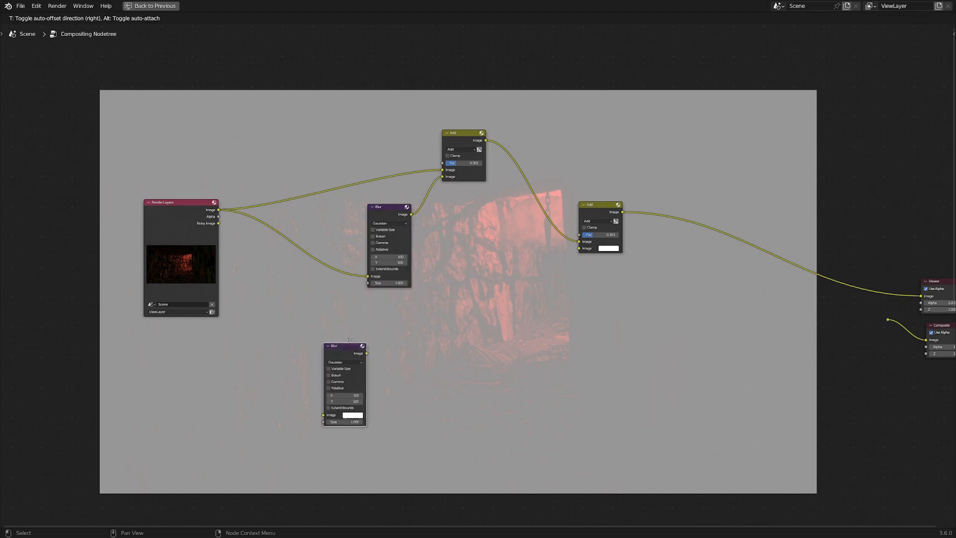
pyautogui.click(367, 308)
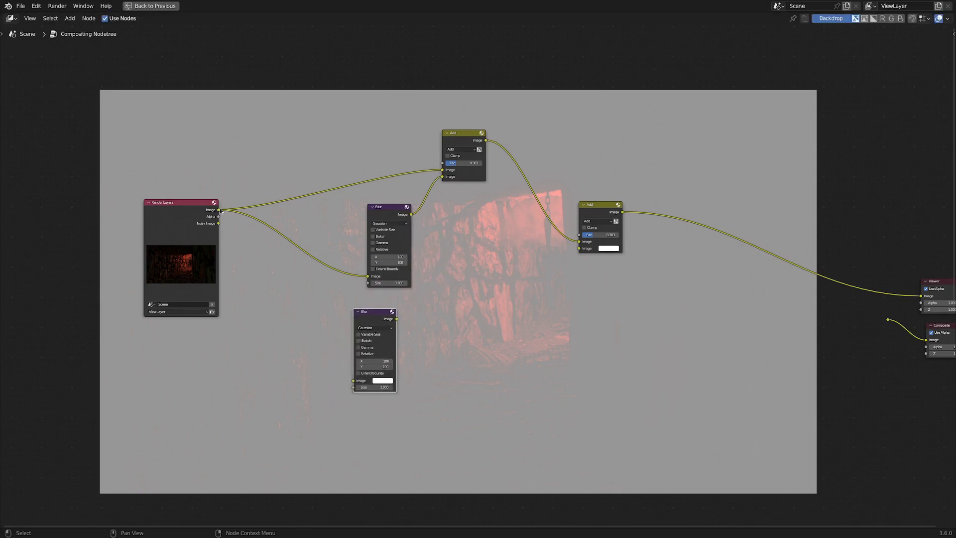
pyautogui.moveTo(219, 209); pyautogui.dragTo(353, 380)
# Step: Set the duplicated Blur's X and Y to 10 and connect its output to the second Add node's lower image input
pyautogui.scroll(2, 372, 391)
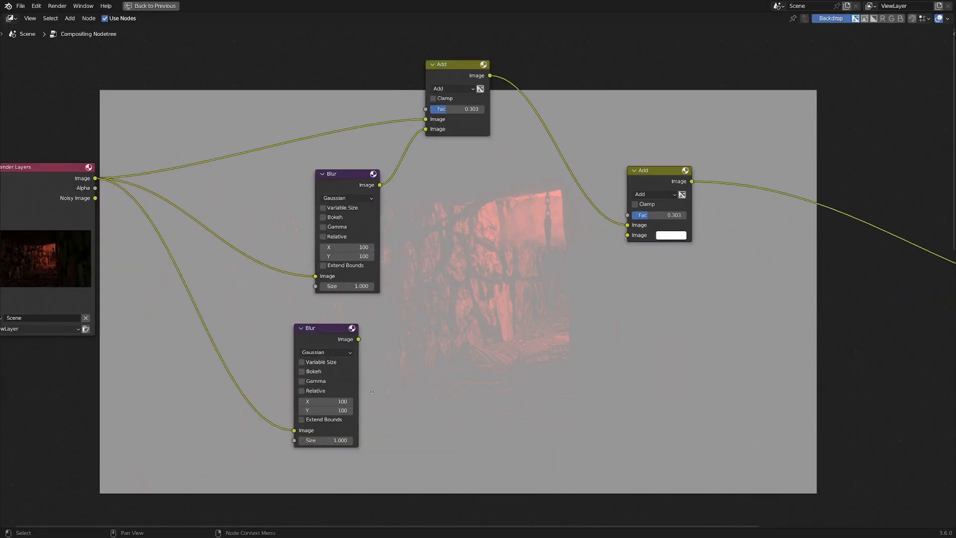
pyautogui.scroll(1, 372, 390)
pyautogui.click(268, 414)
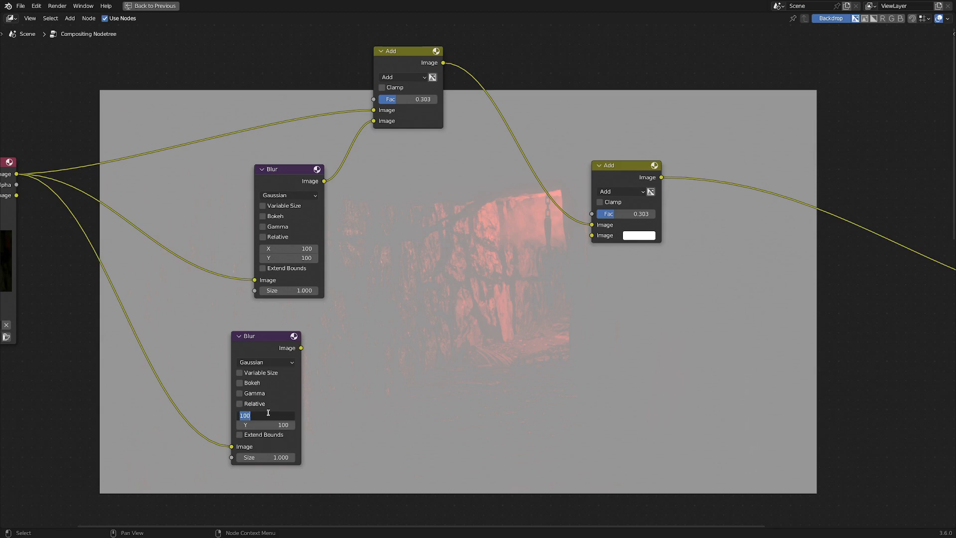
pyautogui.write('10')
pyautogui.press('Tab')
pyautogui.write('10')
pyautogui.press('Return')
pyautogui.scroll(-1, 301, 371)
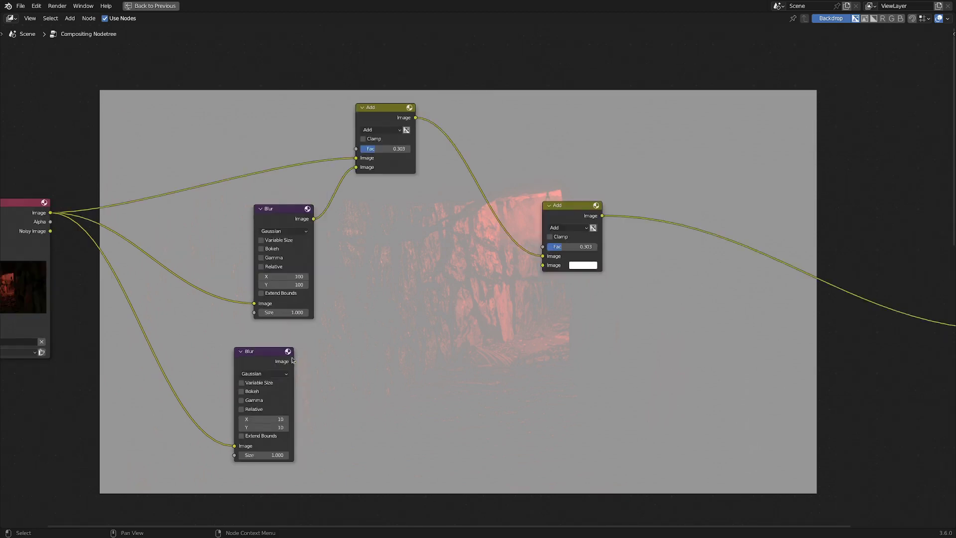
pyautogui.moveTo(293, 361); pyautogui.dragTo(544, 264)
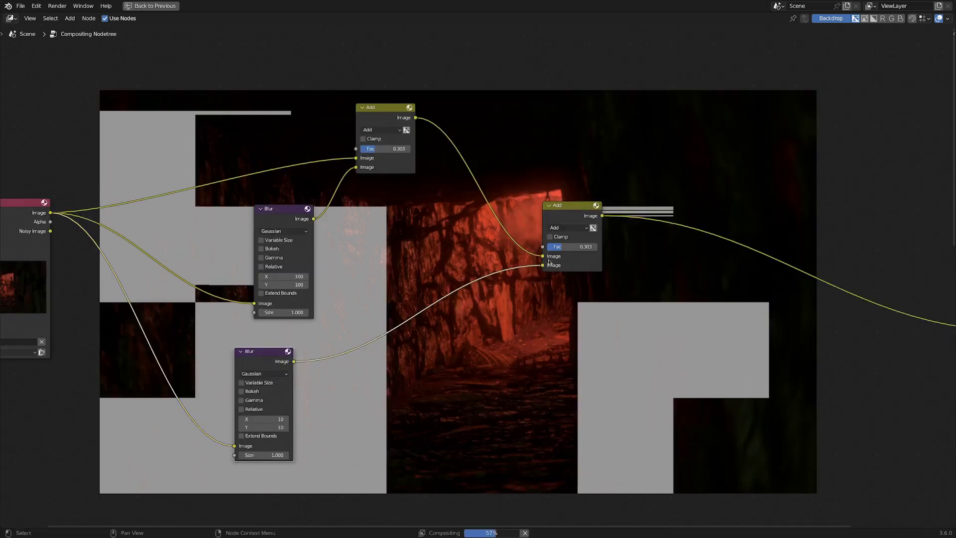
# Step: Move the lower Blur node slightly down and away from Render Layers to free space in front of it
pyautogui.scroll(-1, 429, 264)
pyautogui.moveTo(429, 264); pyautogui.dragTo(400, 242, button='middle')
pyautogui.scroll(-1, 508, 237)
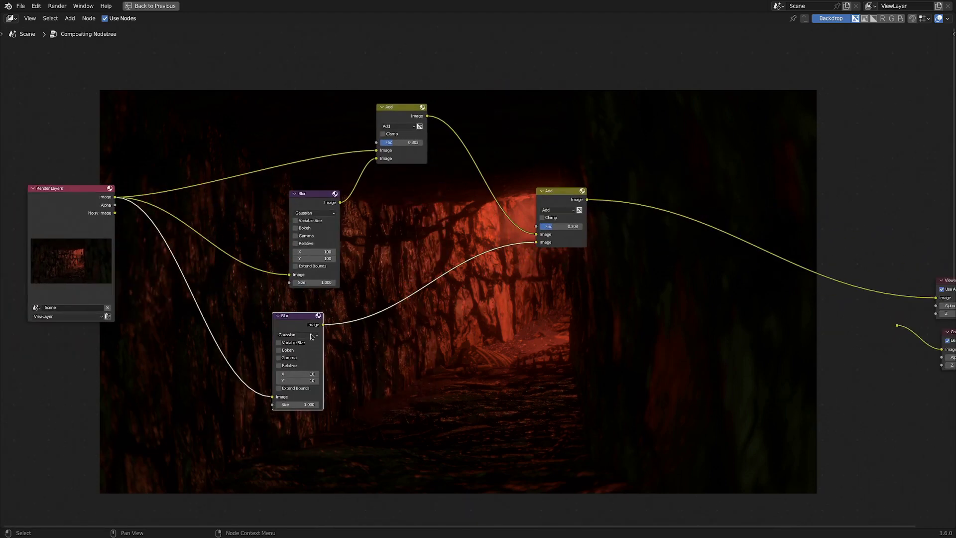
pyautogui.moveTo(298, 318); pyautogui.dragTo(333, 339)
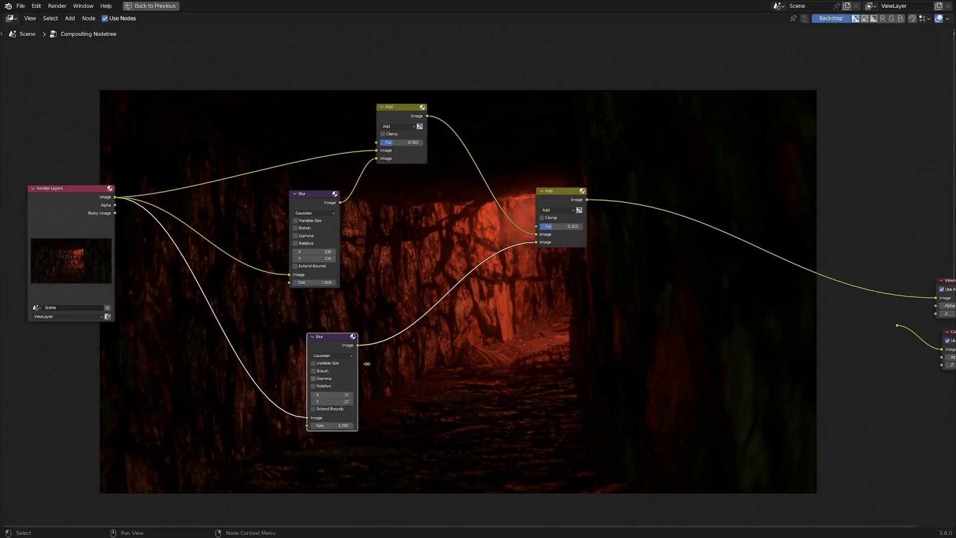
# Step: Insert a Scale node on the link between Render Layers and the lower Blur node
pyautogui.moveTo(497, 345); pyautogui.dragTo(470, 274, button='middle')
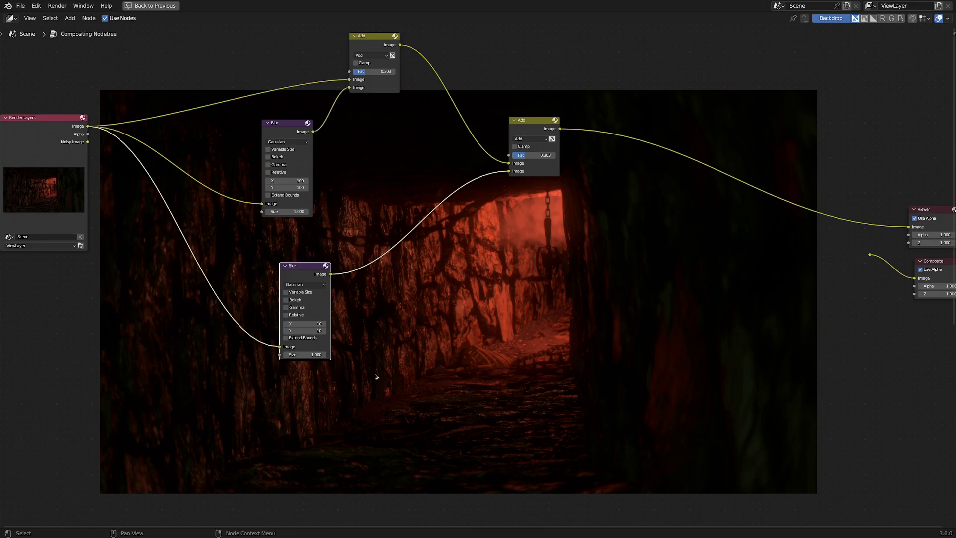
pyautogui.scroll(-3, 330, 385)
pyautogui.scroll(2, 346, 382)
pyautogui.moveTo(324, 384)
pyautogui.mouseDown(button='middle')
pyautogui.moveTo(346, 382)
pyautogui.moveTo(334, 377)
pyautogui.mouseUp(button='middle')
pyautogui.scroll(1, 334, 377)
pyautogui.hotkey('shift', 'a')
pyautogui.moveTo(231, 392)
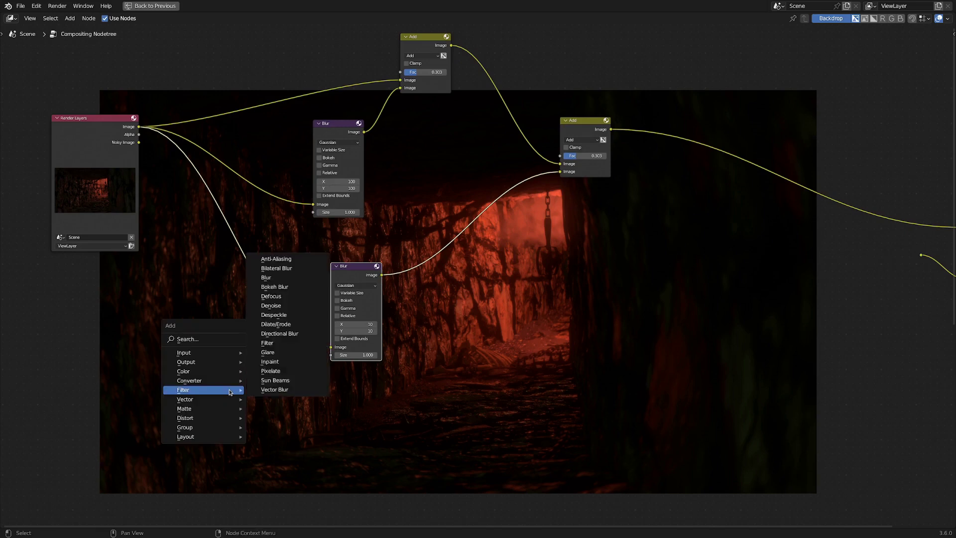
pyautogui.moveTo(209, 420)
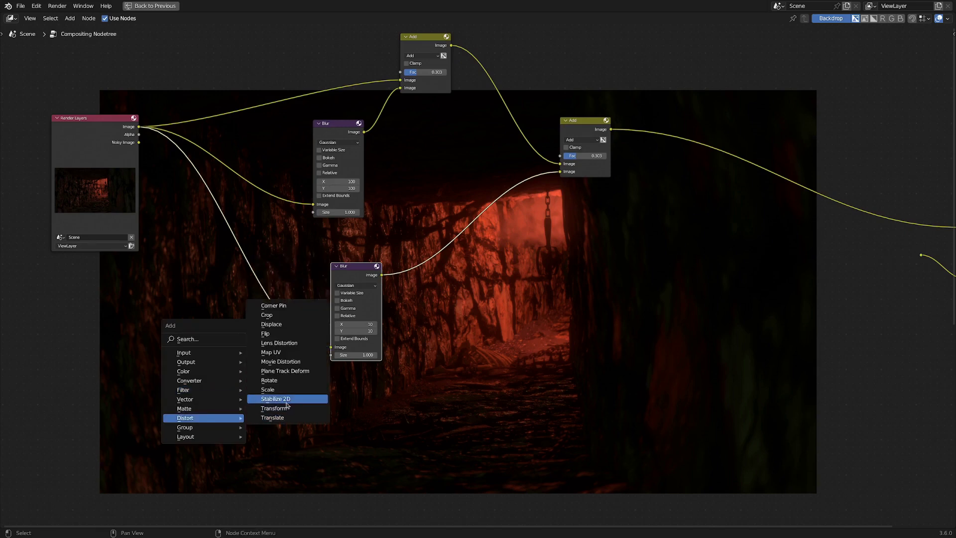
pyautogui.click(271, 390)
pyautogui.click(216, 273)
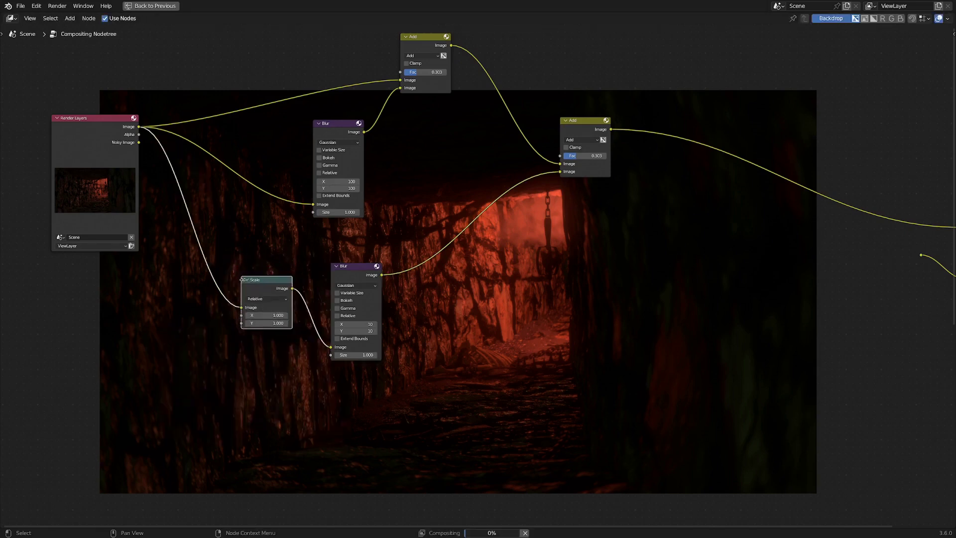
# Step: Set the Scale node's X and Y to -1 to flip the image on both axes
pyautogui.scroll(3, 366, 308)
pyautogui.doubleClick(228, 318)
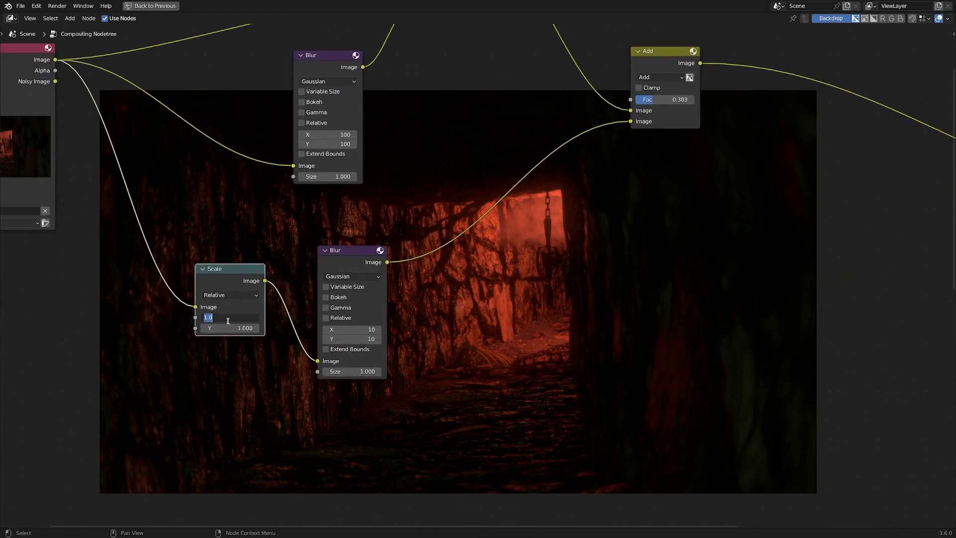
pyautogui.write('-')
pyautogui.press('Return')
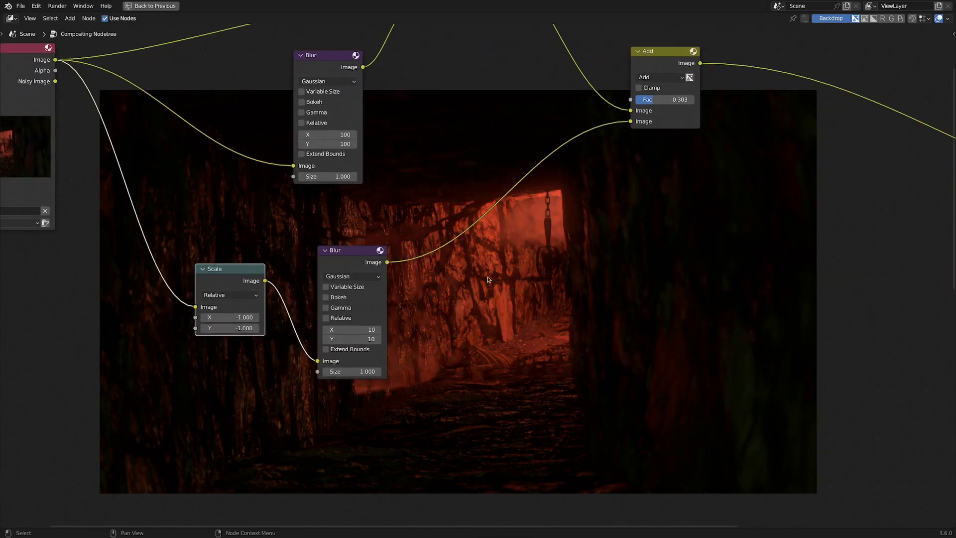
# Step: Preview the lower Blur node's flipped output on its own, and switch the Viewer back to the second Add node
pyautogui.moveTo(460, 395); pyautogui.dragTo(370, 331, button='middle')
pyautogui.keyDown('ctrl'); pyautogui.keyDown('shift'); pyautogui.click(287, 288); pyautogui.keyUp('shift'); pyautogui.keyUp('ctrl')
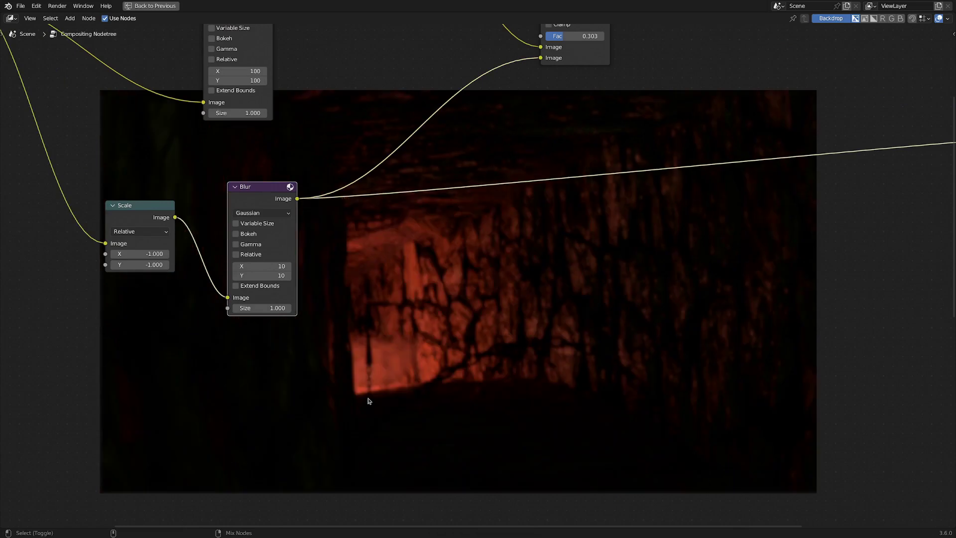
pyautogui.press('Home')
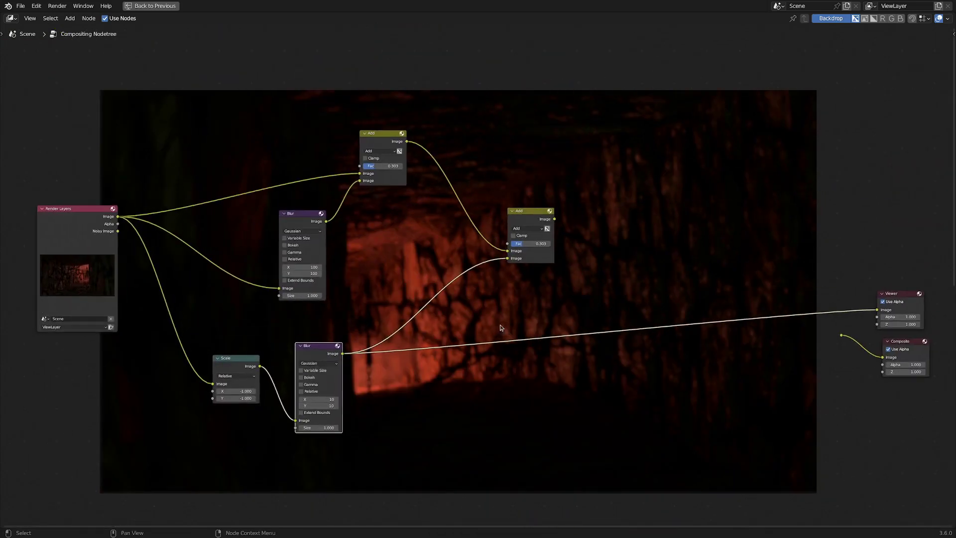
pyautogui.scroll(2, 501, 328)
pyautogui.keyDown('ctrl'); pyautogui.keyDown('shift'); pyautogui.click(541, 234); pyautogui.keyUp('shift'); pyautogui.keyUp('ctrl')
pyautogui.scroll(2, 538, 283)
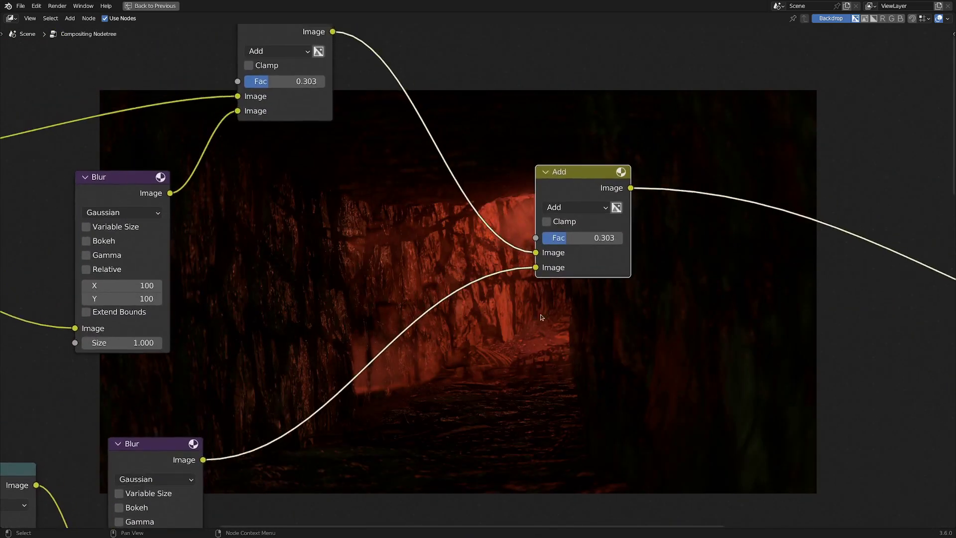
# Step: Lower the second Add node's Fac to 0.081 to weaken the flipped reflection
pyautogui.scroll(2, 368, 385)
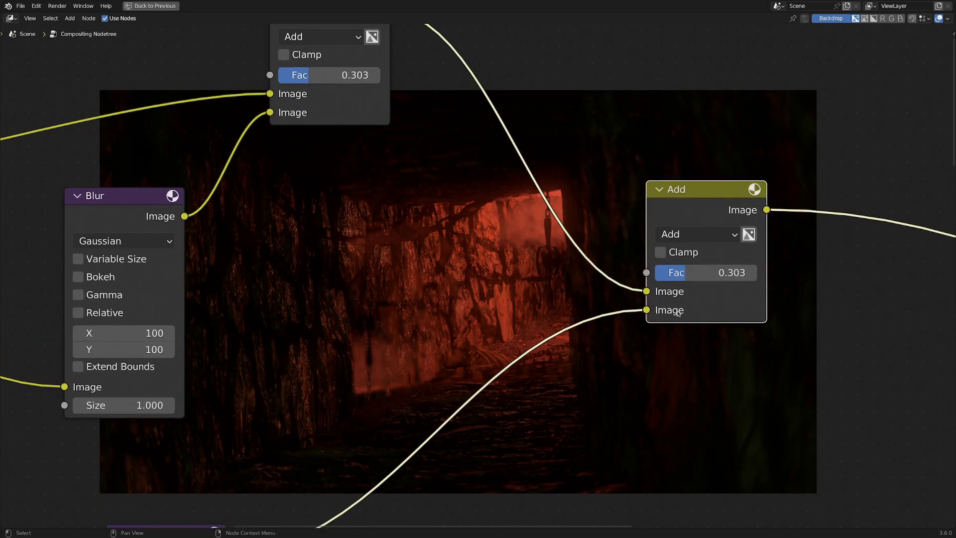
pyautogui.moveTo(678, 273); pyautogui.dragTo(655, 273)
pyautogui.scroll(-2, 522, 429)
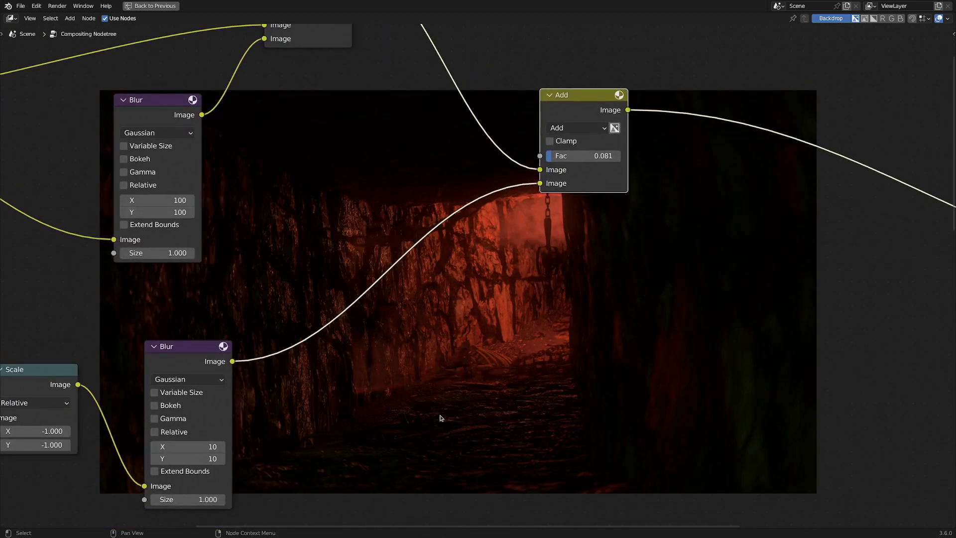
# Step: Insert a Color Ramp node on the link between the lower Blur node and the second Add node
pyautogui.moveTo(441, 418); pyautogui.dragTo(435, 425, button='middle')
pyautogui.hotkey('shift', 'a')
pyautogui.moveTo(532, 363)
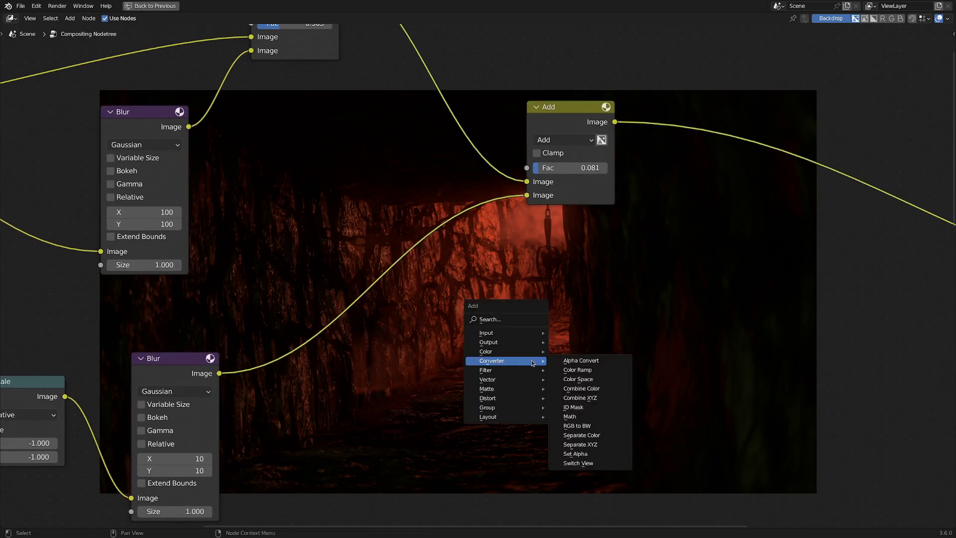
pyautogui.click(577, 369)
pyautogui.click(413, 433)
pyautogui.scroll(1, 413, 435)
pyautogui.scroll(1, 413, 438)
pyautogui.moveTo(414, 438); pyautogui.dragTo(330, 372, button='middle')
pyautogui.scroll(1, 330, 372)
# Step: Shift the Color Ramp's white stop to position 0.453 and tint it light blue with hue 0.541 and saturation 0.591
pyautogui.moveTo(338, 342); pyautogui.dragTo(244, 323)
pyautogui.moveTo(375, 373); pyautogui.dragTo(229, 341, button='middle')
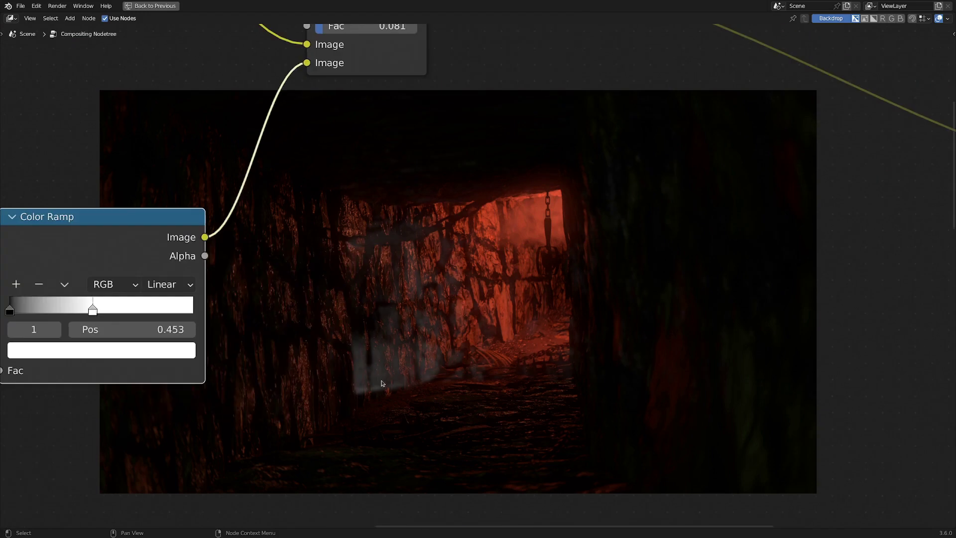
pyautogui.scroll(1, 273, 372)
pyautogui.moveTo(224, 393); pyautogui.dragTo(283, 400, button='middle')
pyautogui.click(177, 364)
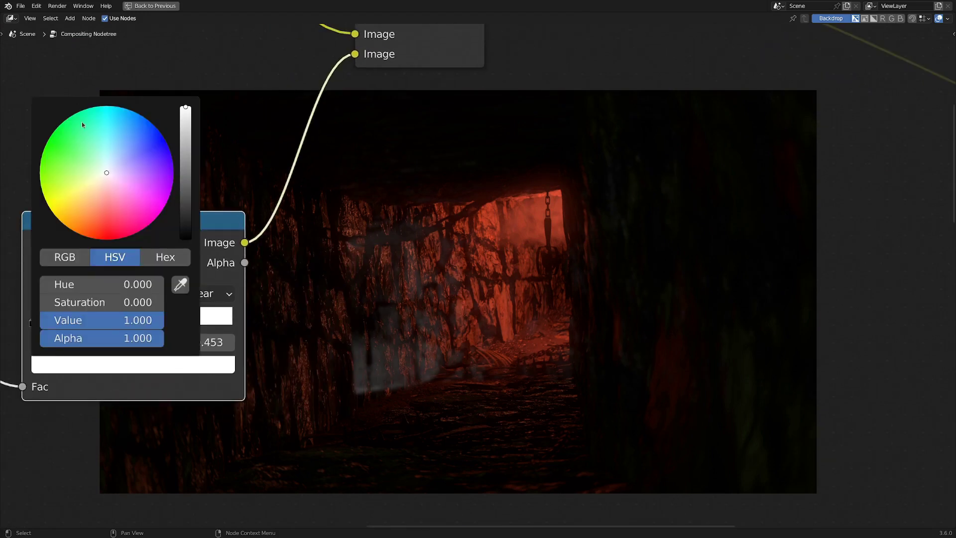
pyautogui.moveTo(106, 173)
pyautogui.mouseDown()
pyautogui.moveTo(119, 158)
pyautogui.moveTo(111, 154)
pyautogui.mouseUp()
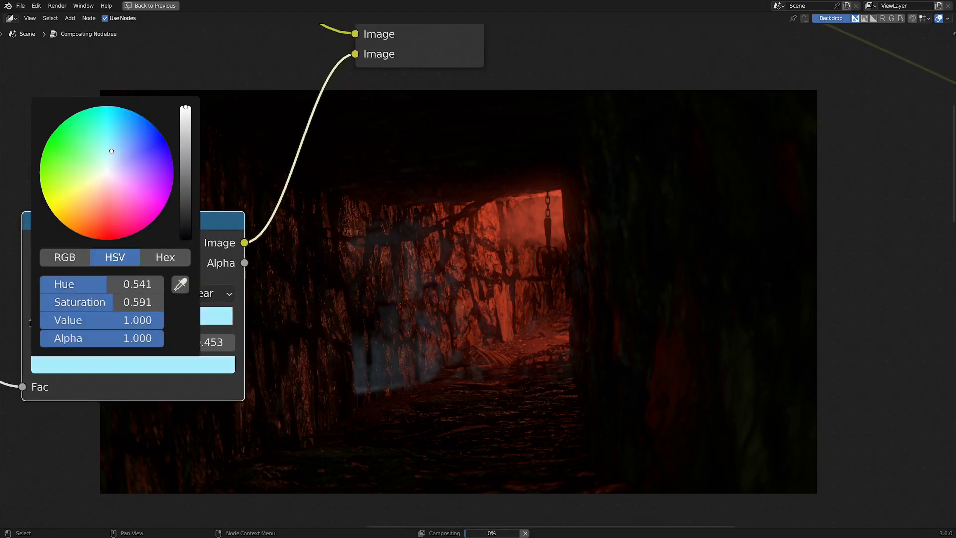
# Step: Return the Color Ramp's light blue stop to position 1.000 and nudge the node into clear space between Blur and Add
pyautogui.moveTo(124, 319); pyautogui.dragTo(413, 363)
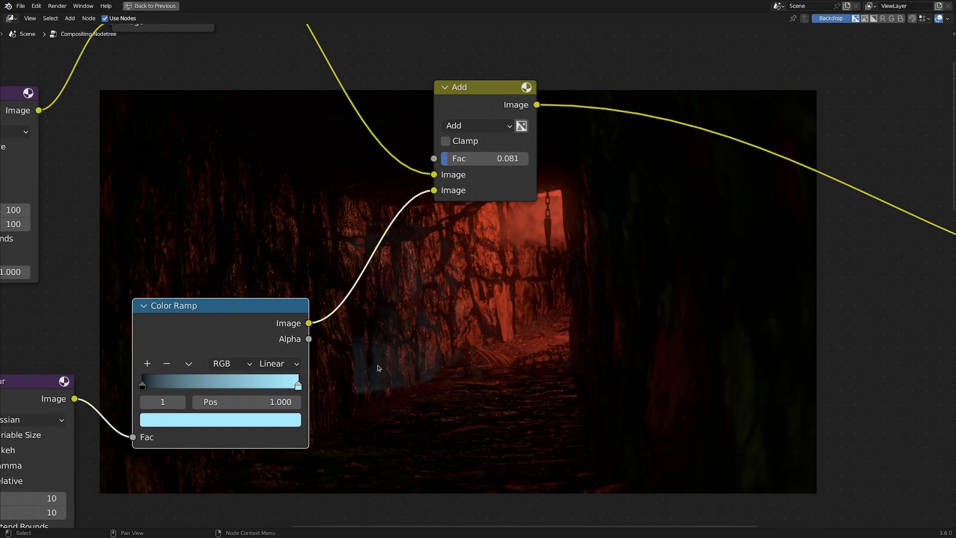
pyautogui.scroll(-1, 378, 368)
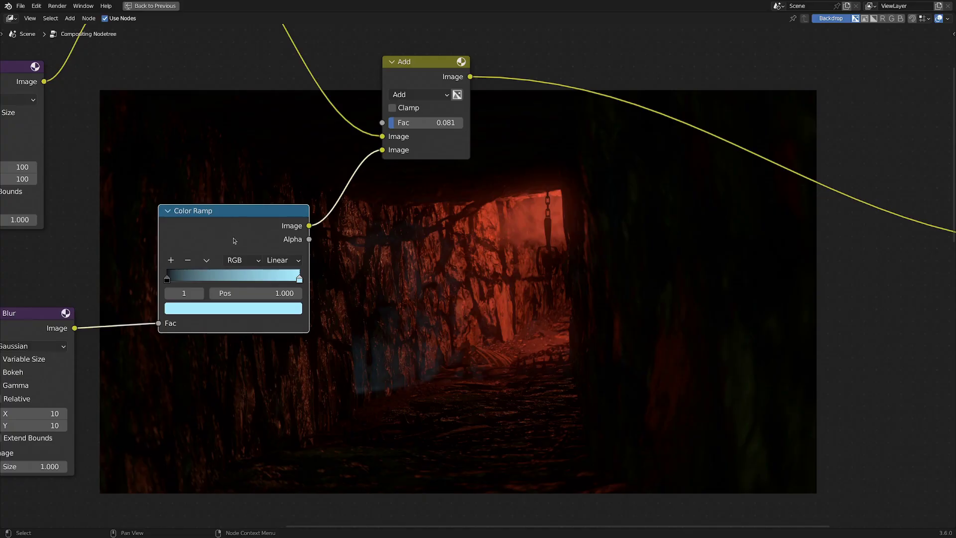
pyautogui.moveTo(234, 241)
pyautogui.mouseDown()
pyautogui.moveTo(209, 244)
pyautogui.moveTo(225, 239)
pyautogui.moveTo(220, 233)
pyautogui.mouseUp()
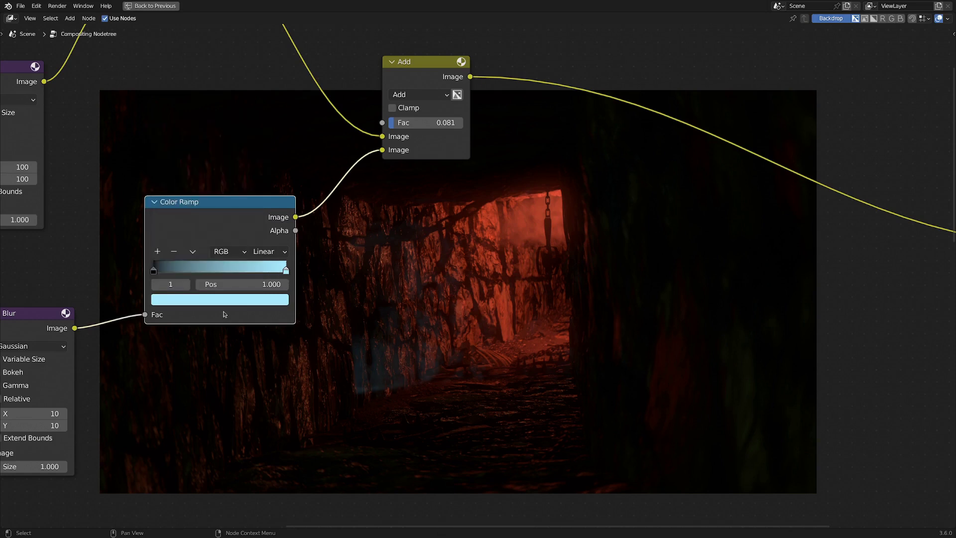
# Step: Mute and unmute the Color Ramp node to compare the reflection with and without the blue tint
pyautogui.click(239, 302)
pyautogui.moveTo(496, 327); pyautogui.dragTo(427, 246, button='middle')
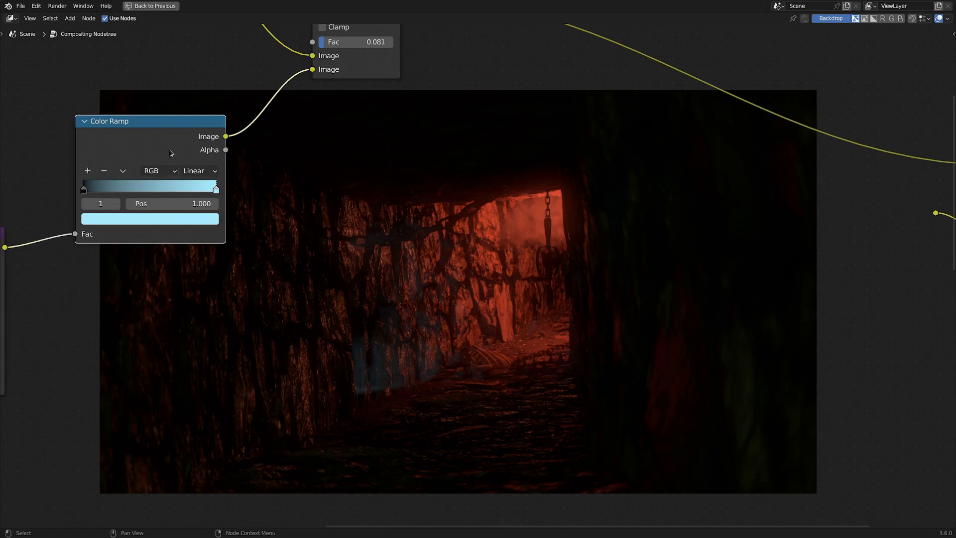
pyautogui.press('m')
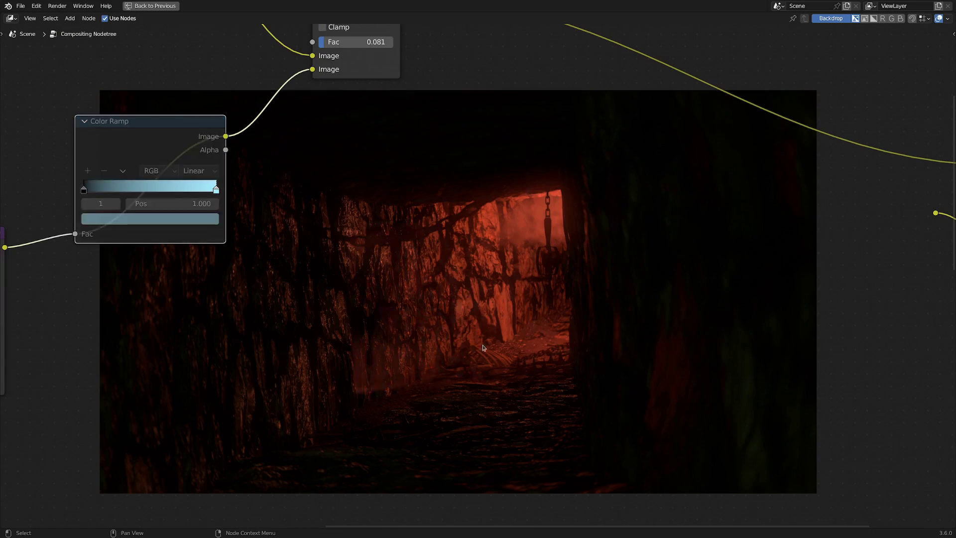
pyautogui.press('m')
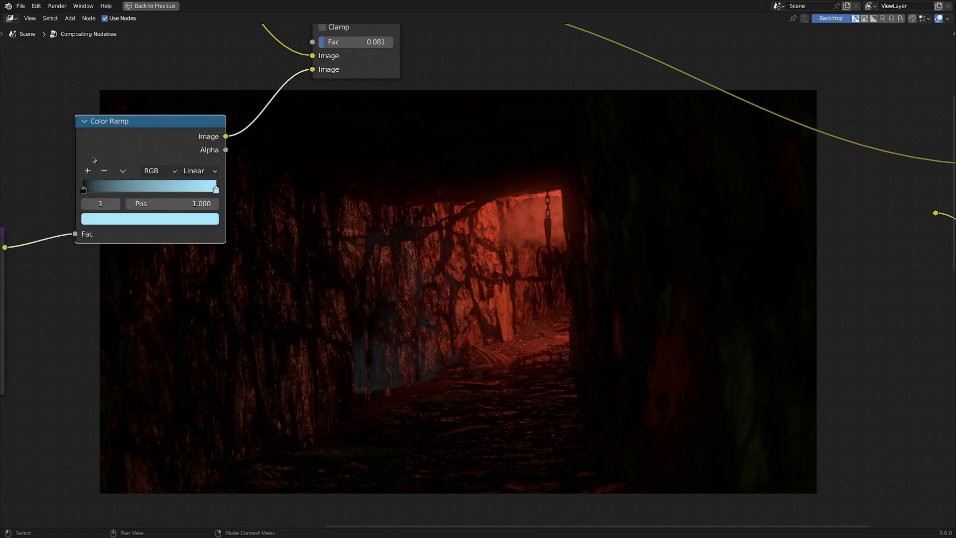
# Step: Change the Color Ramp's end stop to a slightly paler blue
pyautogui.moveTo(212, 256); pyautogui.dragTo(321, 317, button='middle')
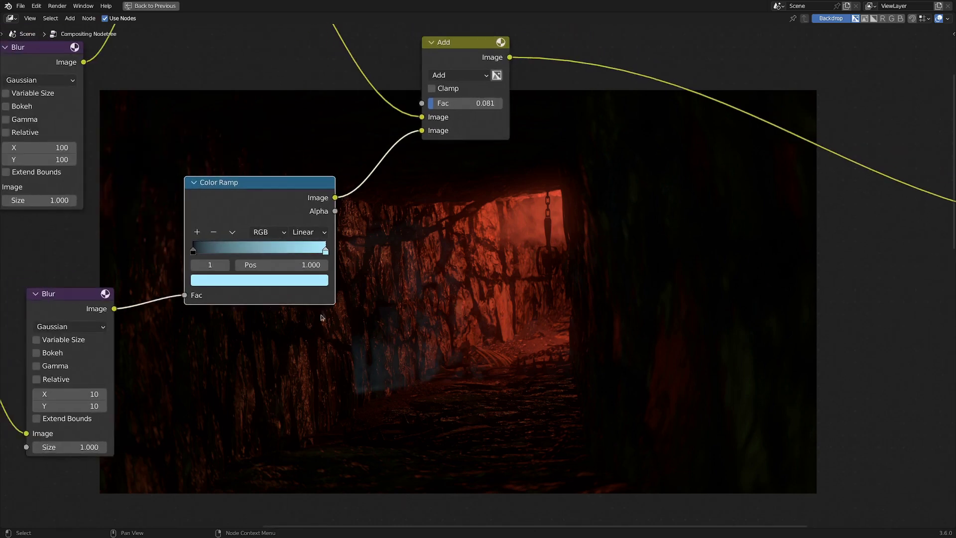
pyautogui.click(267, 284)
pyautogui.moveTo(288, 296); pyautogui.dragTo(137, 278, button='middle')
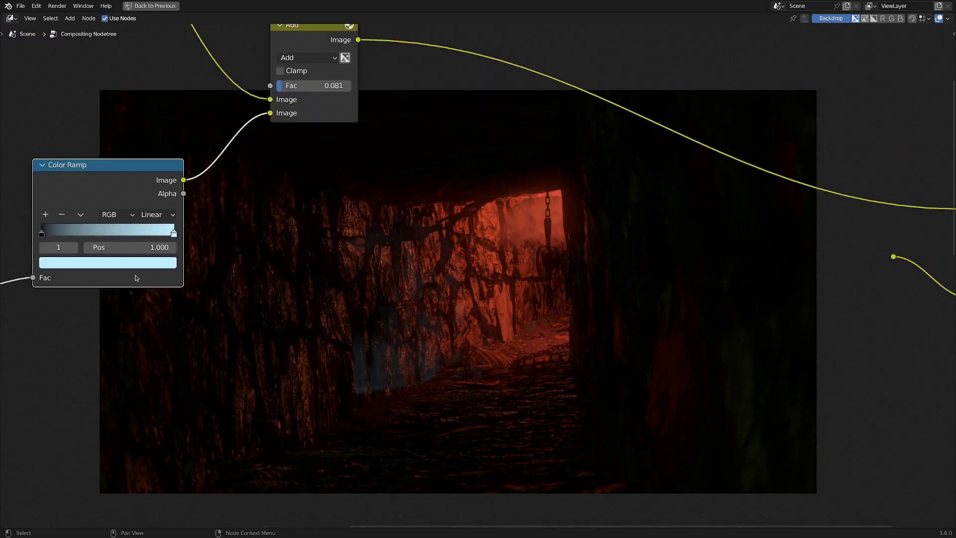
# Step: Fine-tune the second Add node's Fac down to 0.046 for a subtler blue reflection
pyautogui.scroll(3, 342, 352)
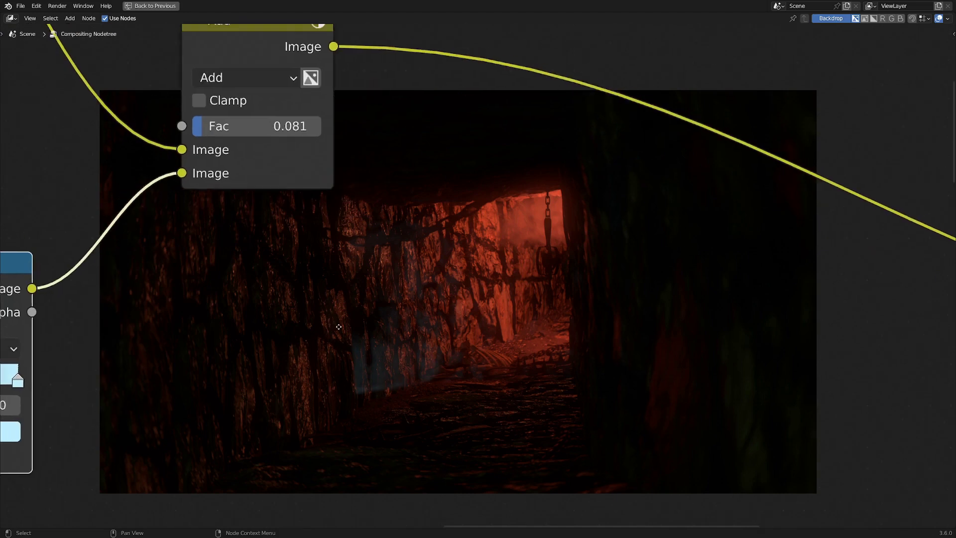
pyautogui.scroll(-2, 343, 319)
pyautogui.moveTo(433, 302); pyautogui.dragTo(483, 339, button='middle')
pyautogui.scroll(1, 482, 339)
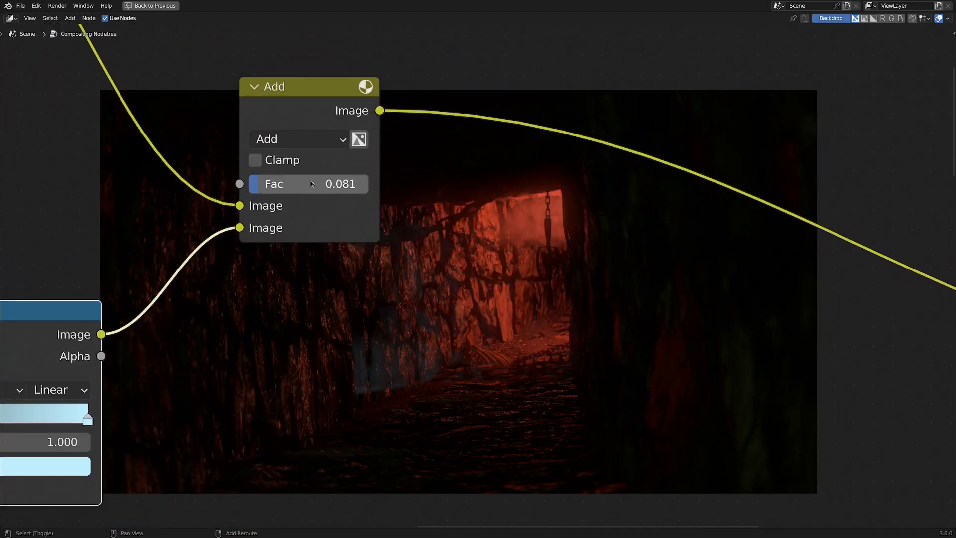
pyautogui.keyDown('shift'); pyautogui.moveTo(336, 197); pyautogui.dragTo(307, 183); pyautogui.keyUp('shift')
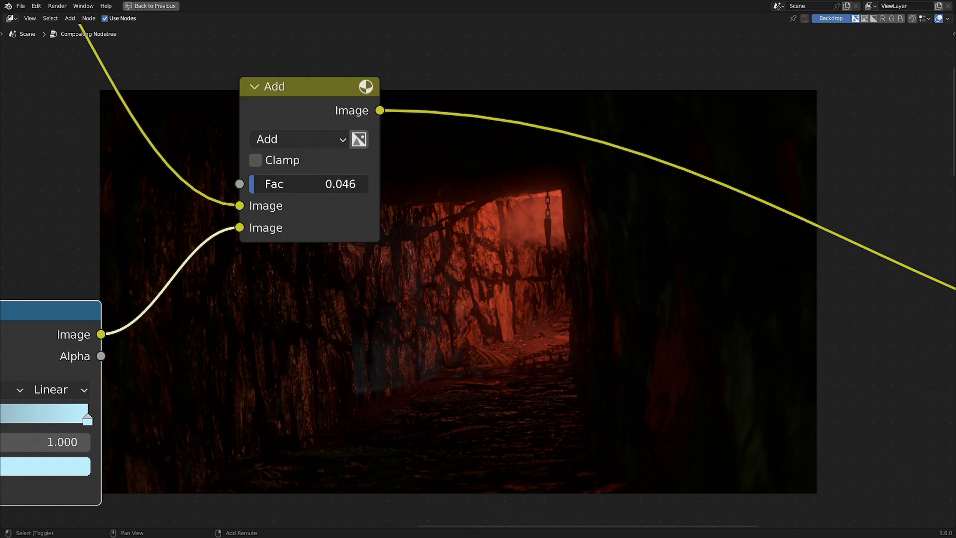
pyautogui.moveTo(277, 94); pyautogui.dragTo(269, 93)
# Step: Insert a Lens Distortion node on the link between the second Add node and the Viewer
pyautogui.moveTo(384, 391); pyautogui.dragTo(207, 388, button='middle')
pyautogui.scroll(-5, 348, 365)
pyautogui.scroll(-4, 363, 361)
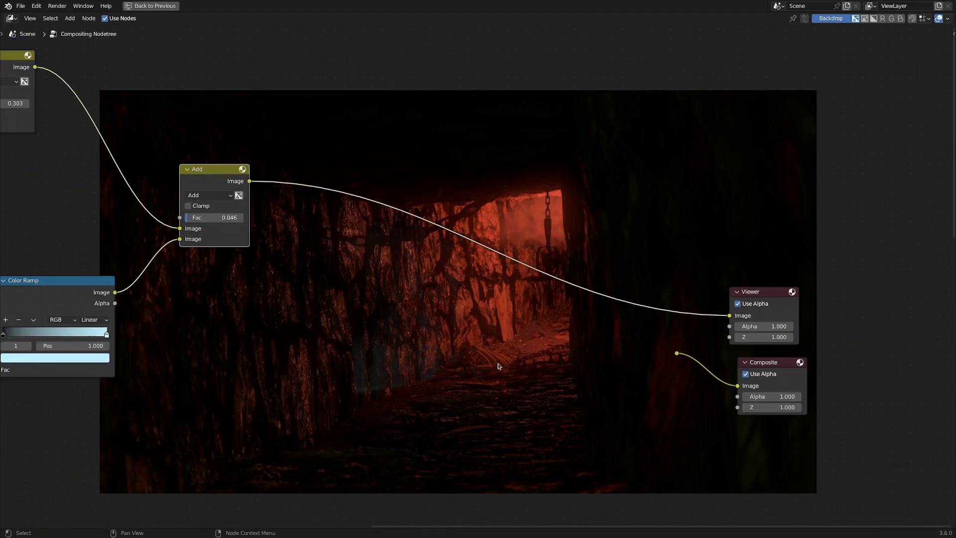
pyautogui.hotkey('shift', 'a')
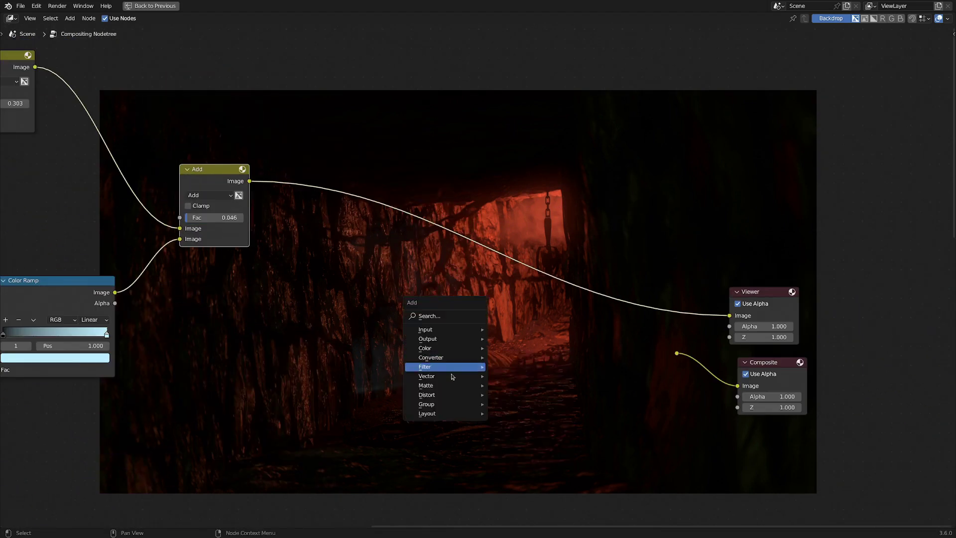
pyautogui.moveTo(448, 395)
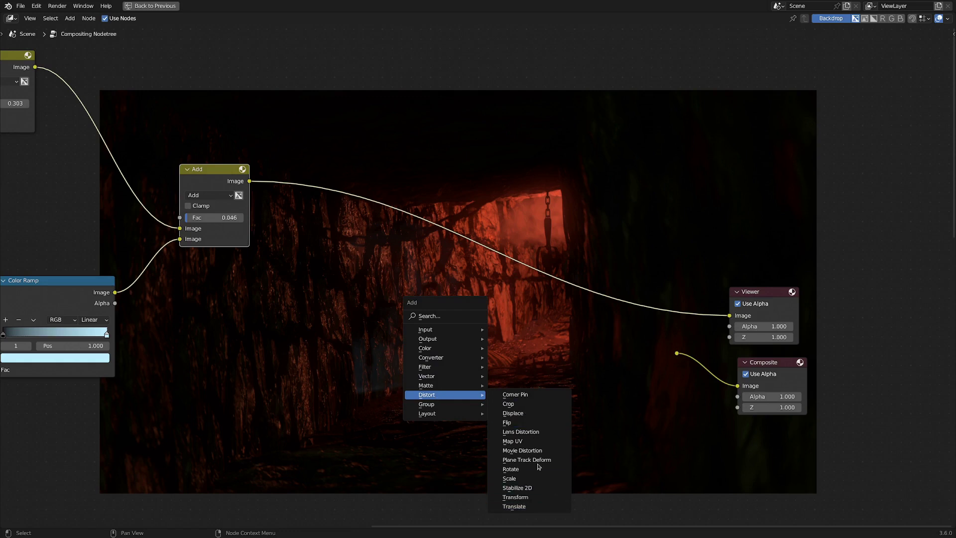
pyautogui.click(547, 432)
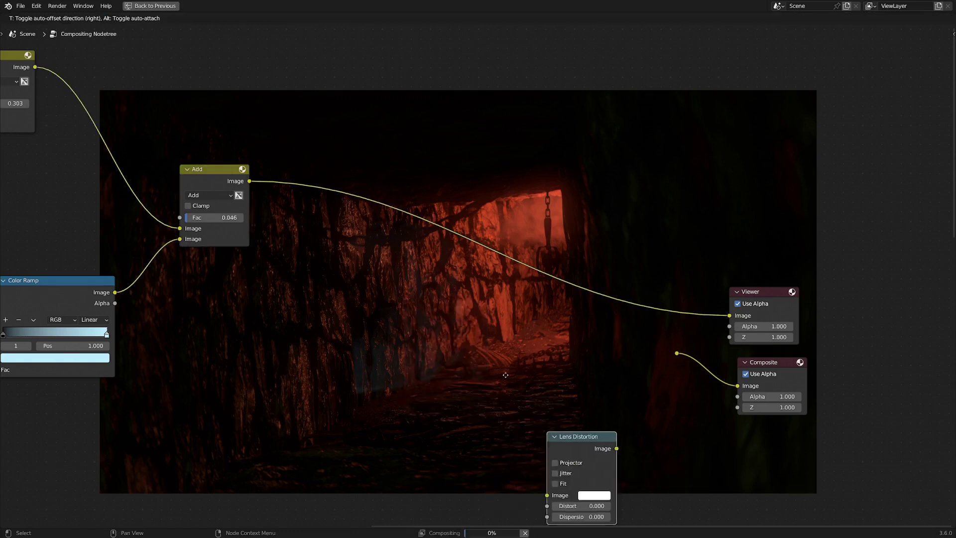
pyautogui.click(361, 177)
# Step: Set the Lens Distortion node's Dispersion to 0.03
pyautogui.scroll(10, 381, 258)
pyautogui.click(313, 246)
pyautogui.write('0.0')
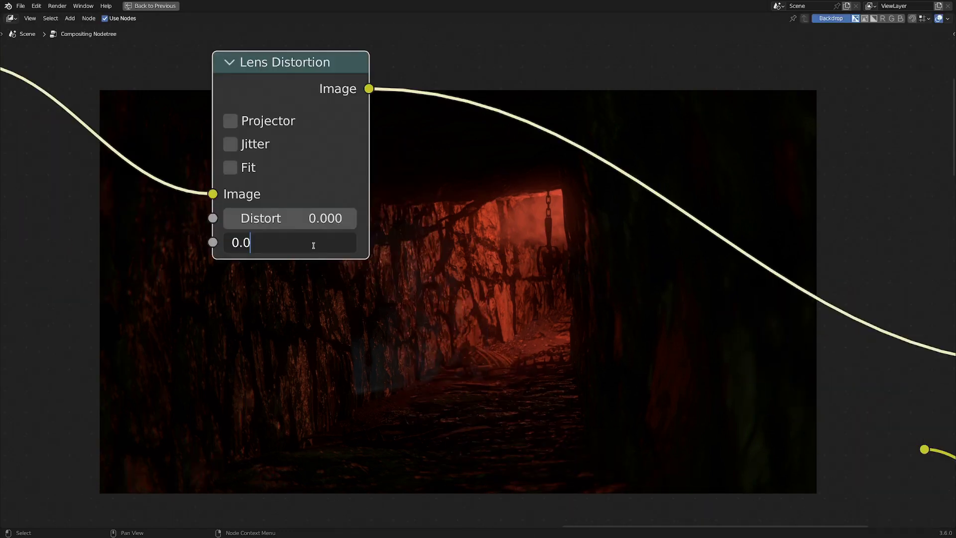
pyautogui.write('3')
pyautogui.press('Return')
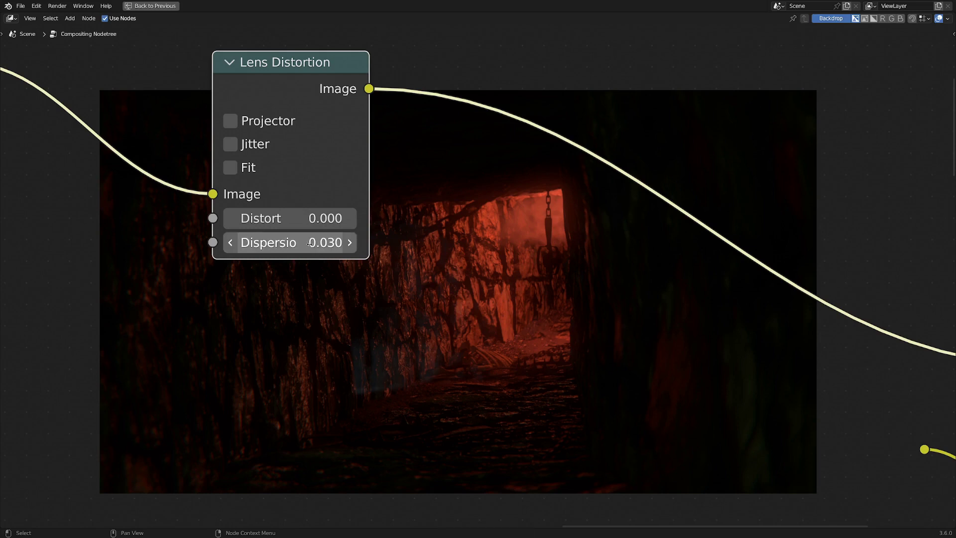
# Step: Connect the Lens Distortion output to the reroute point so it feeds both the Viewer and Composite nodes
pyautogui.moveTo(337, 481); pyautogui.dragTo(195, 359, button='middle')
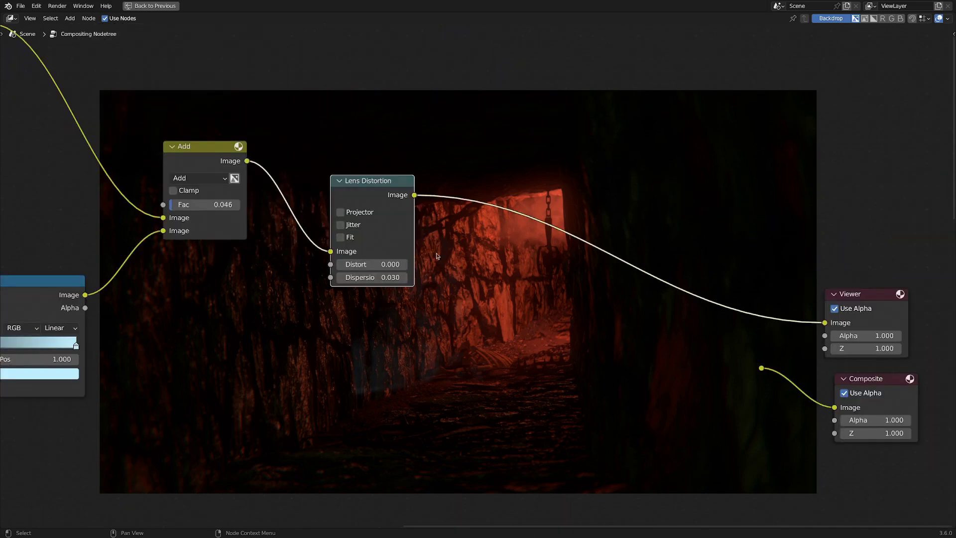
pyautogui.scroll(1, 436, 253)
pyautogui.moveTo(438, 266); pyautogui.dragTo(355, 272, button='middle')
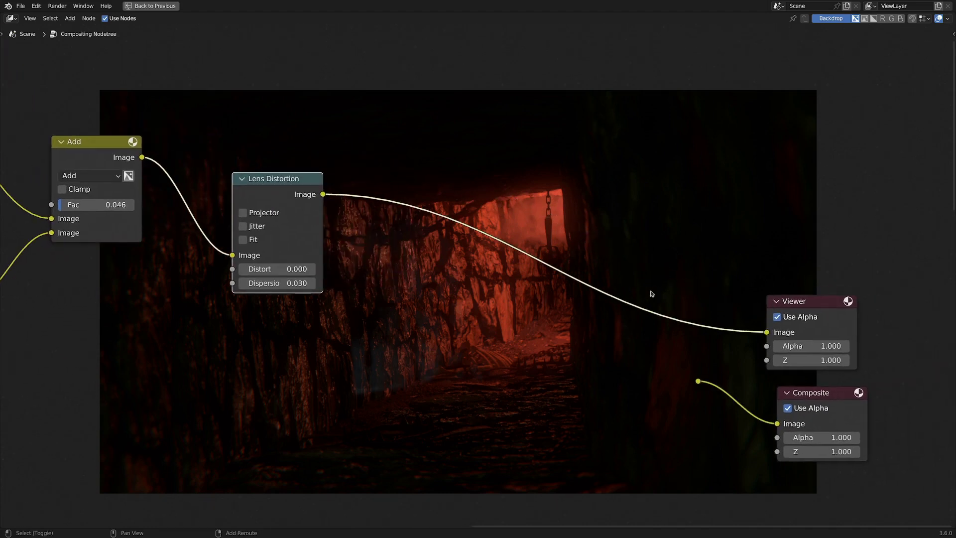
pyautogui.moveTo(323, 194); pyautogui.dragTo(479, 283)
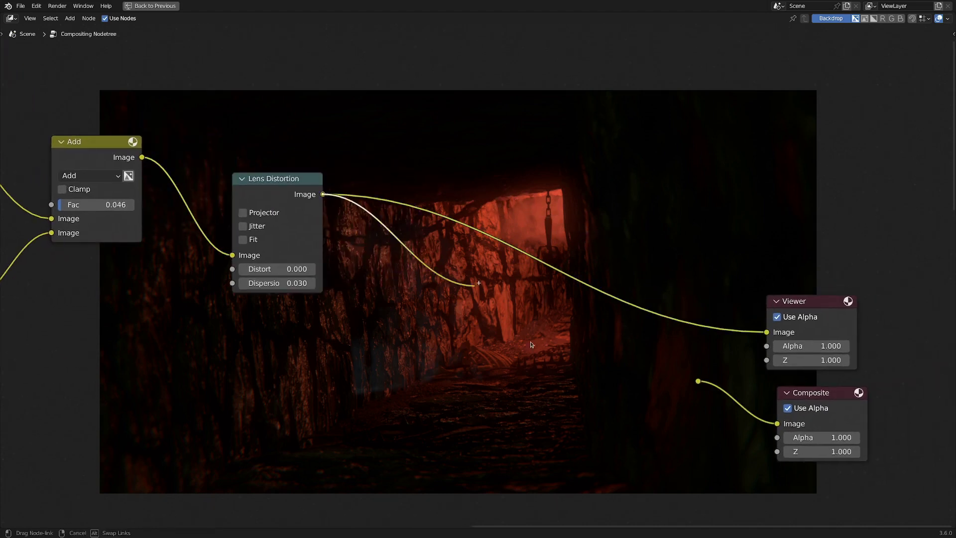
pyautogui.moveTo(530, 342); pyautogui.dragTo(698, 381)
pyautogui.keyDown('ctrl'); pyautogui.keyDown('shift'); pyautogui.click(697, 381); pyautogui.keyUp('shift'); pyautogui.keyUp('ctrl')
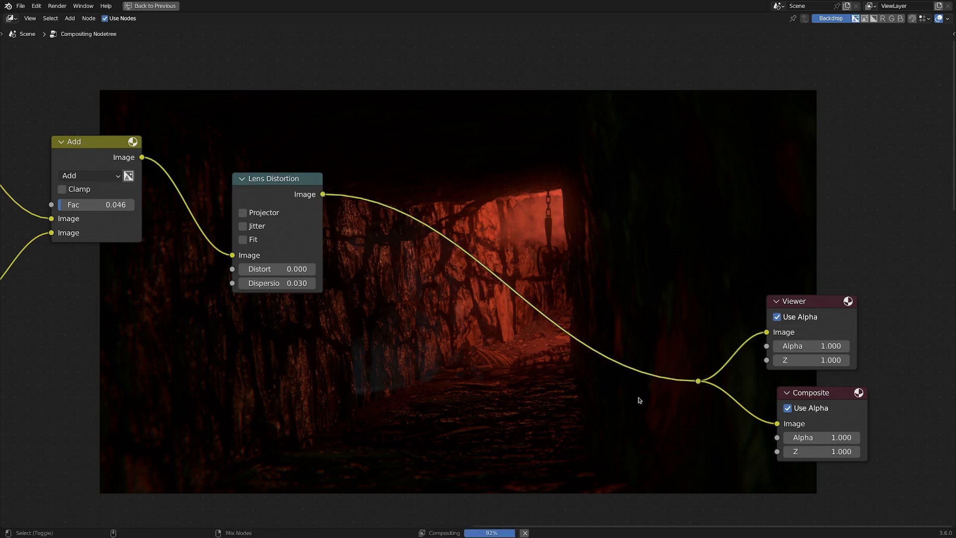
pyautogui.moveTo(640, 399); pyautogui.dragTo(644, 275, button='middle')
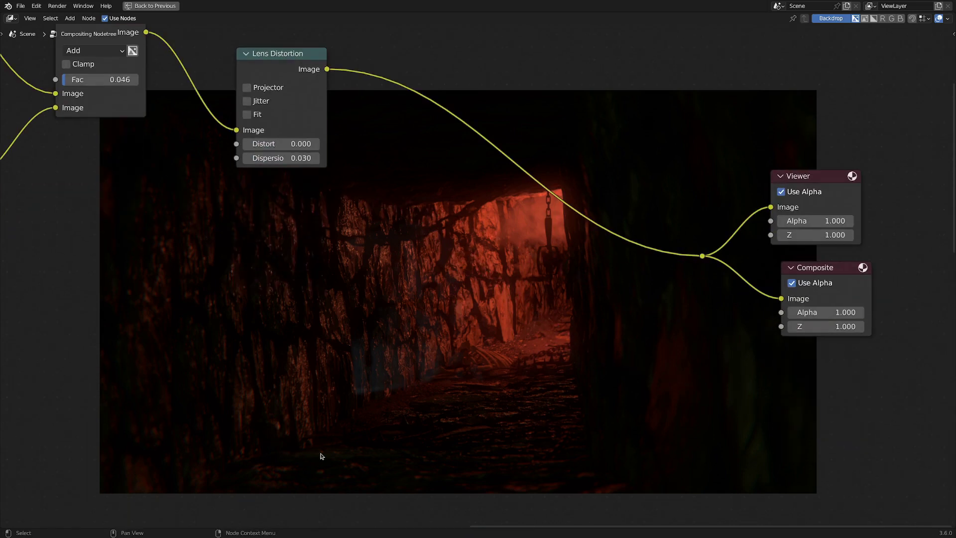
pyautogui.scroll(-4, 322, 456)
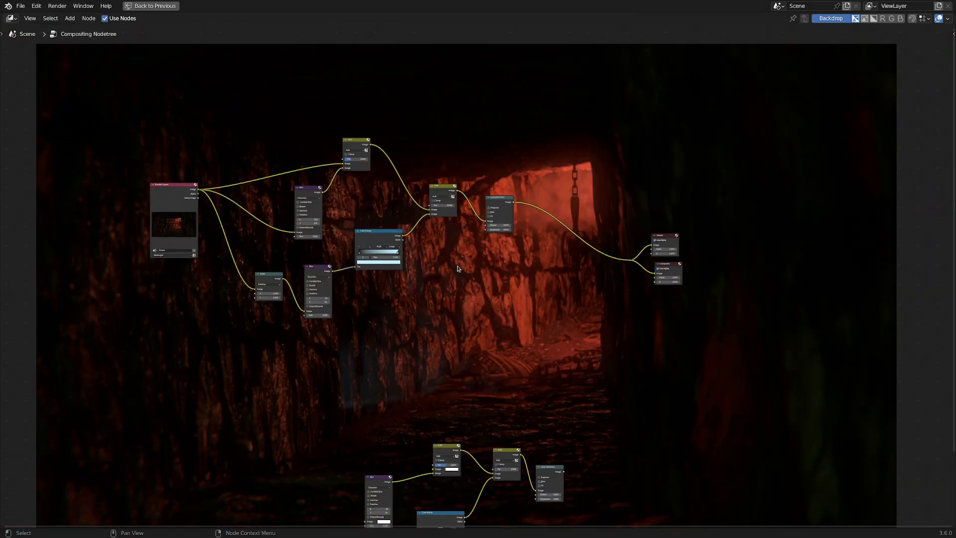
pyautogui.scroll(3, 457, 269)
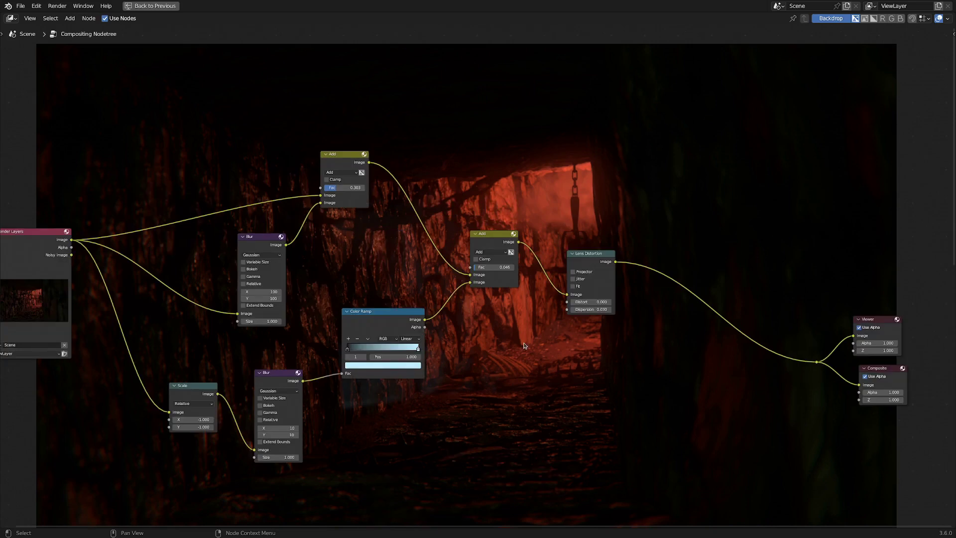